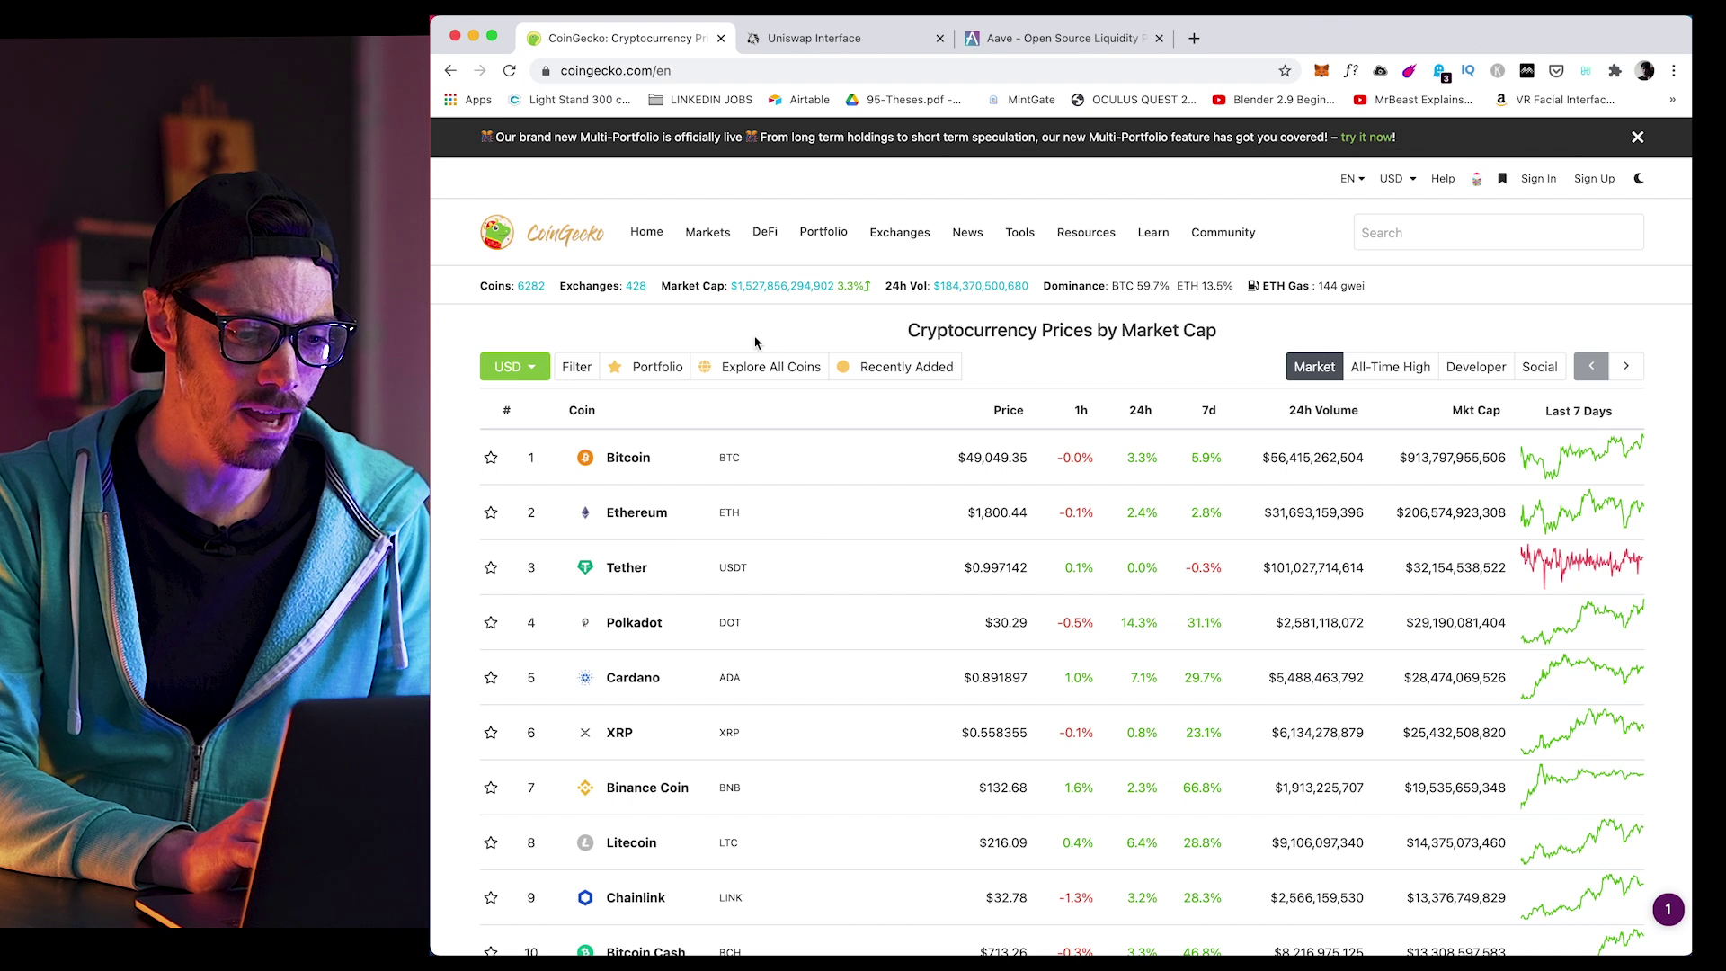
Go to CoinGecko's Markets > Farms page and scroll through the top yield farming pools list.
{"action": "mouse_move", "coordinate": [705, 234]}
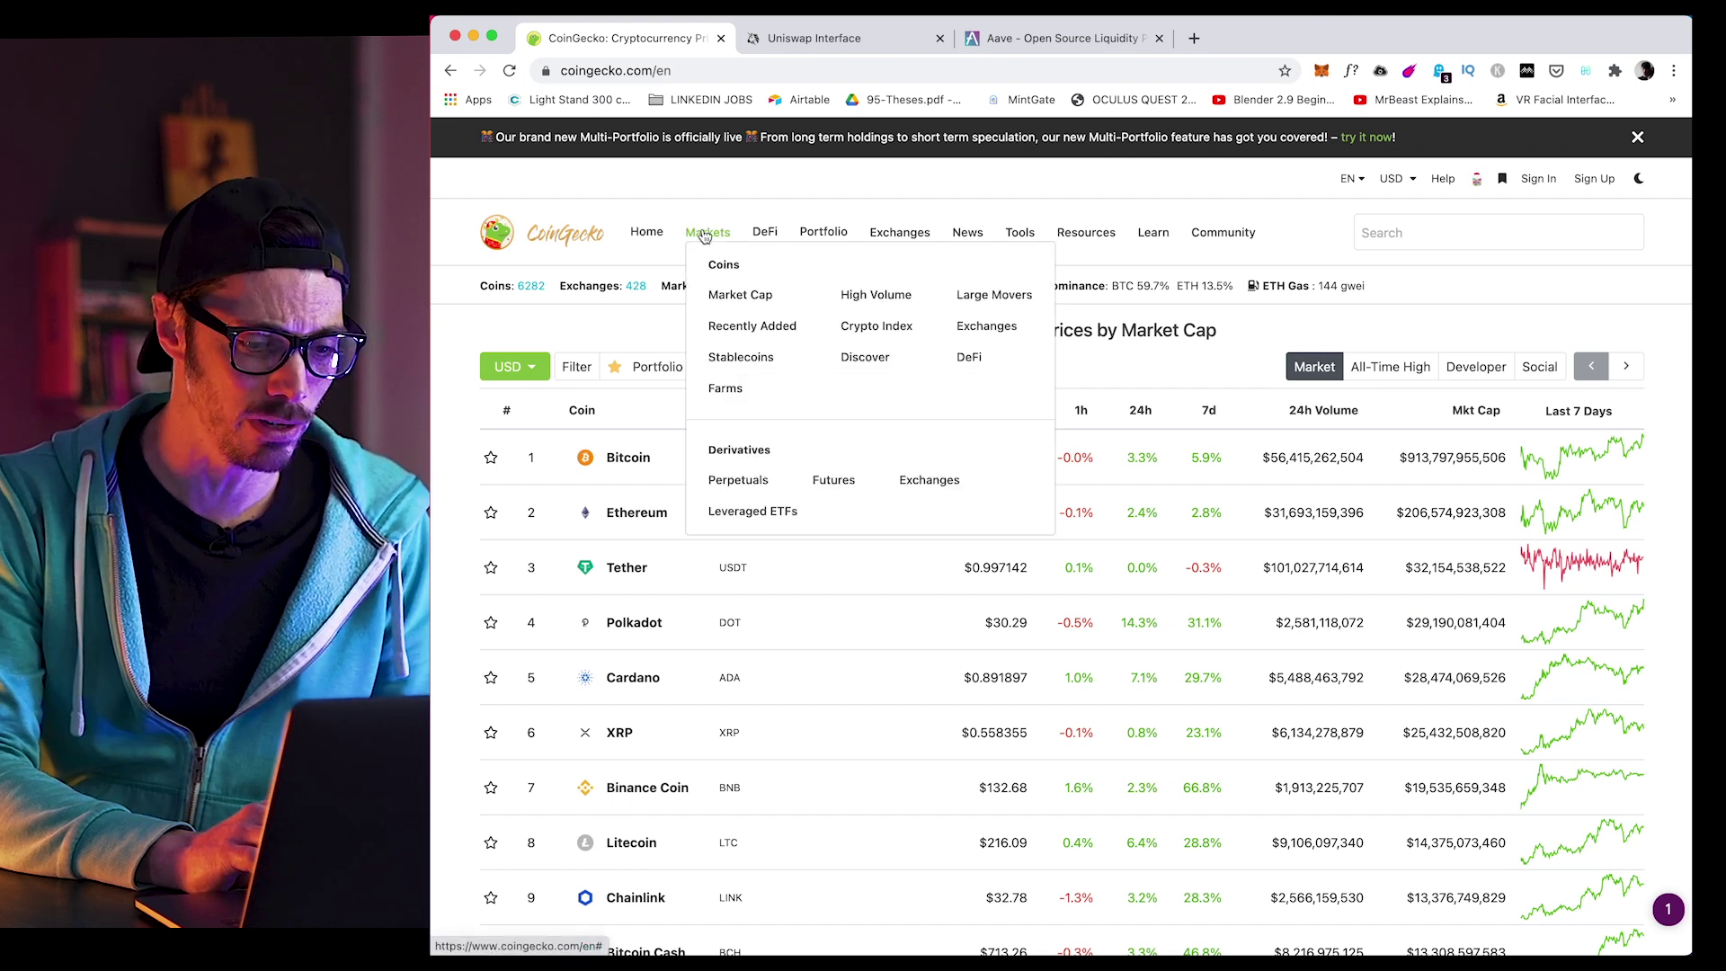
{"action": "left_click", "coordinate": [726, 390]}
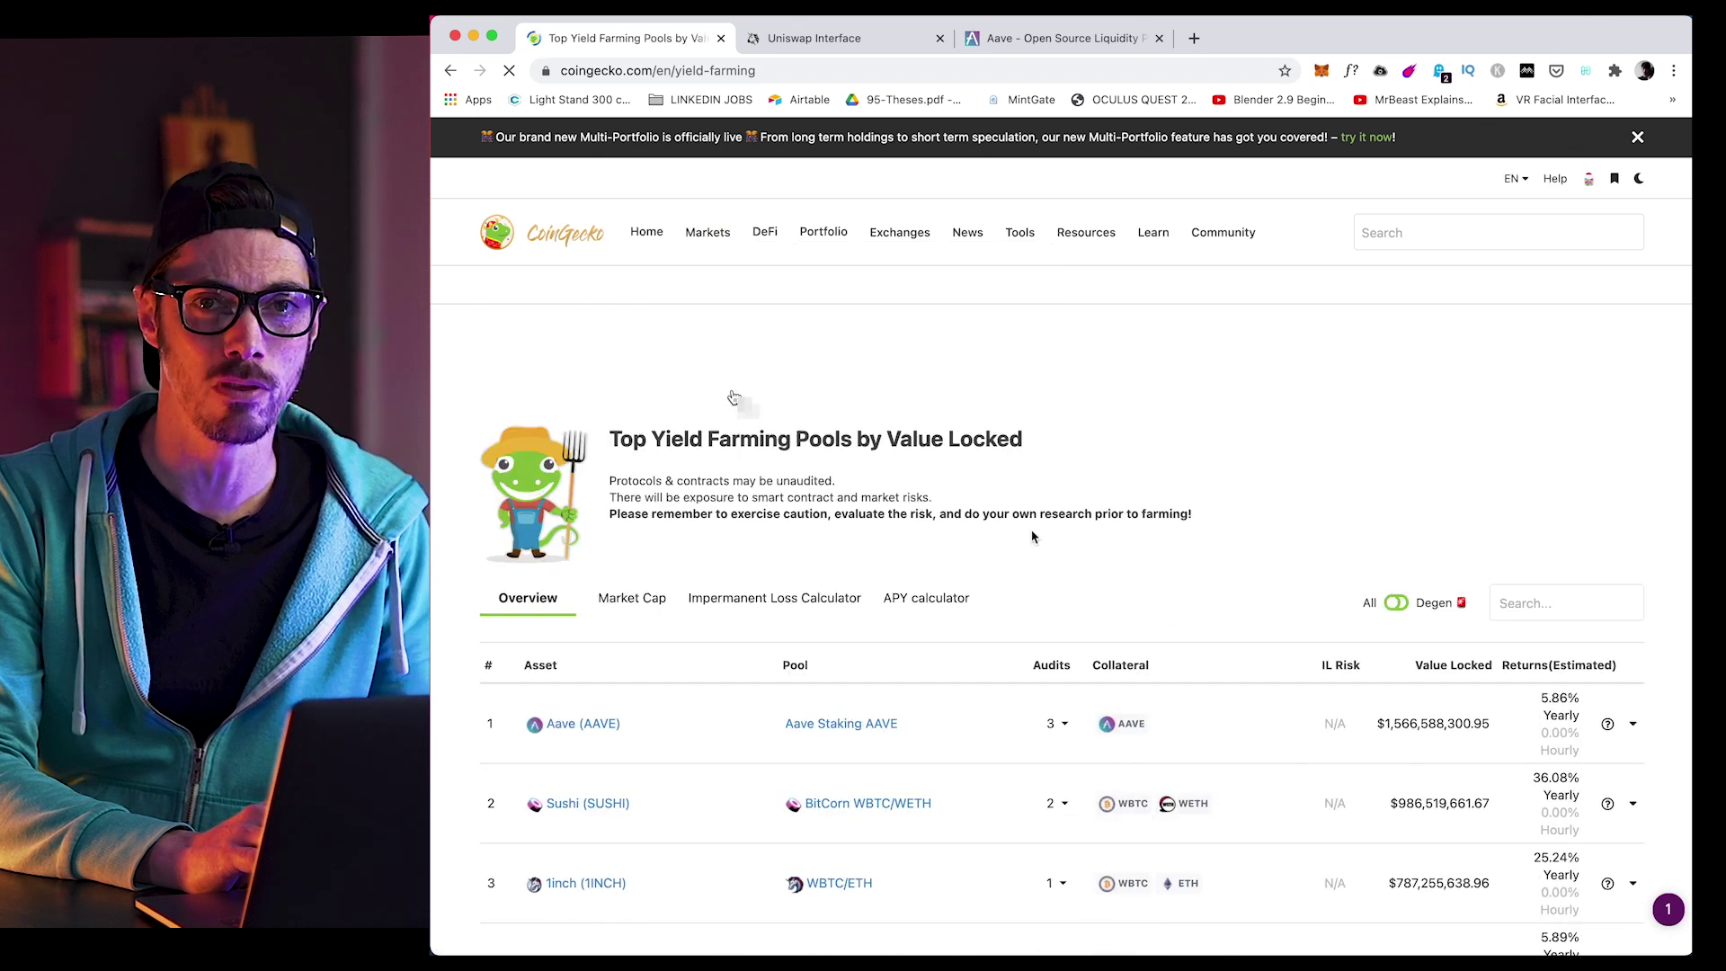
{"action": "scroll", "coordinate": [1032, 531], "scroll_direction": "down", "scroll_amount": 2}
{"action": "left_click_drag", "start_coordinate": [620, 519], "coordinate": [526, 530]}
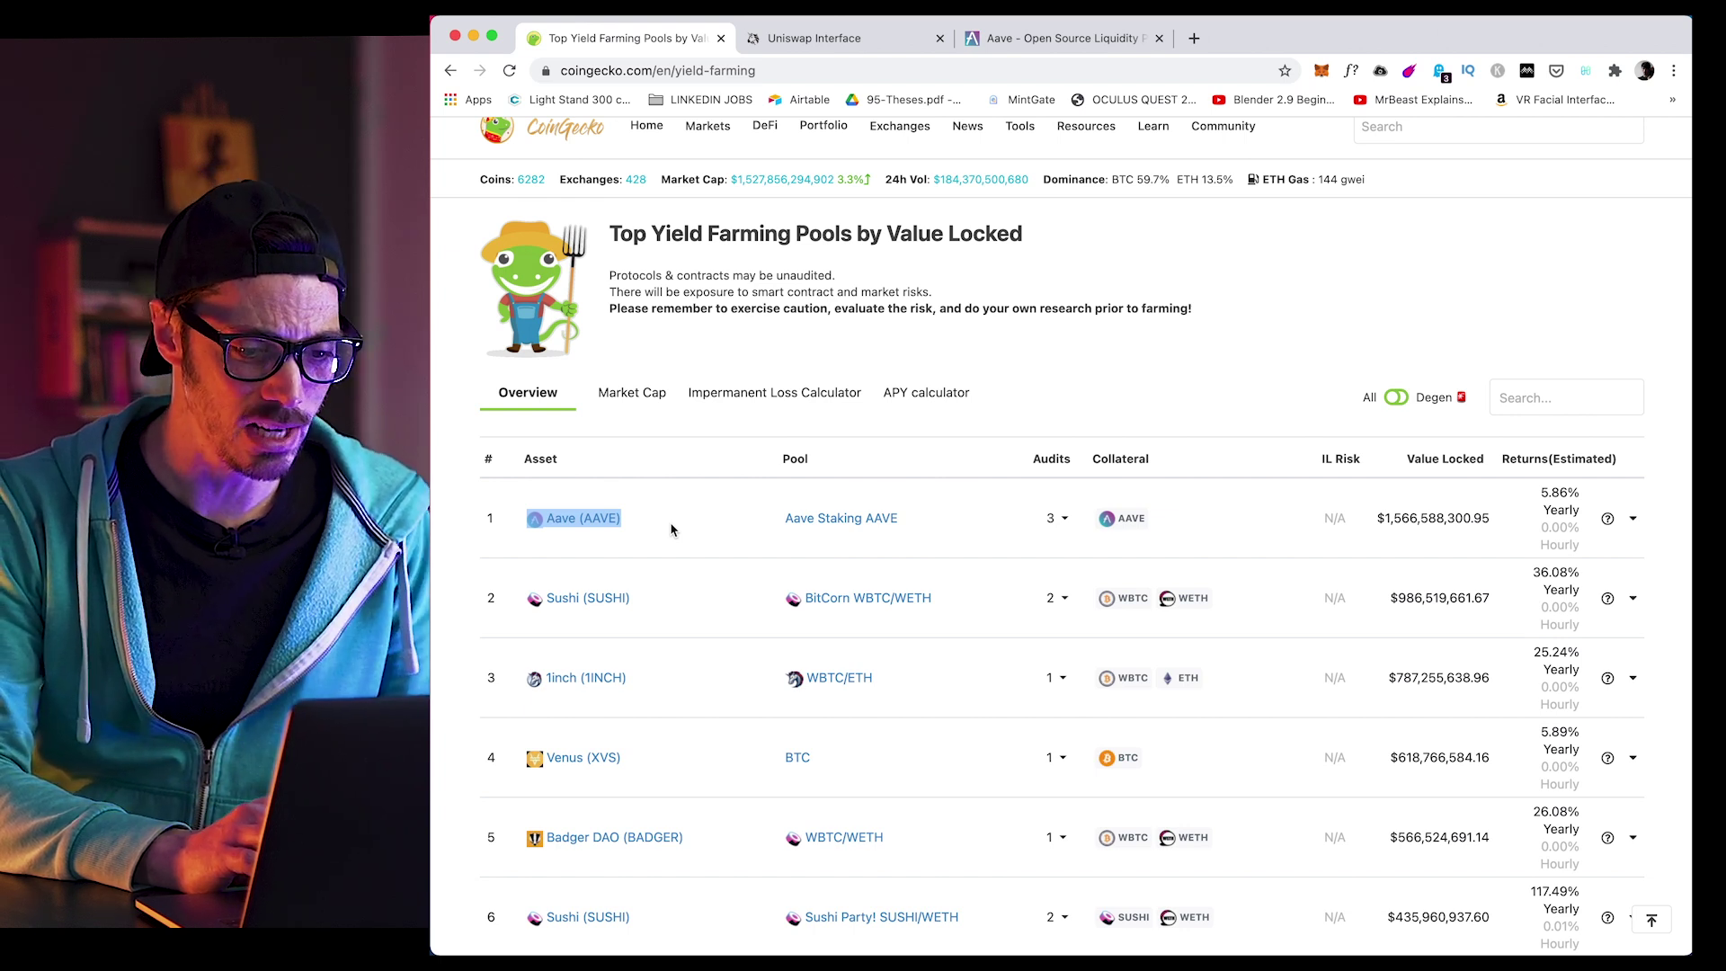
{"action": "scroll", "coordinate": [671, 529], "scroll_direction": "up", "scroll_amount": 2}
{"action": "left_click", "coordinate": [1555, 598]}
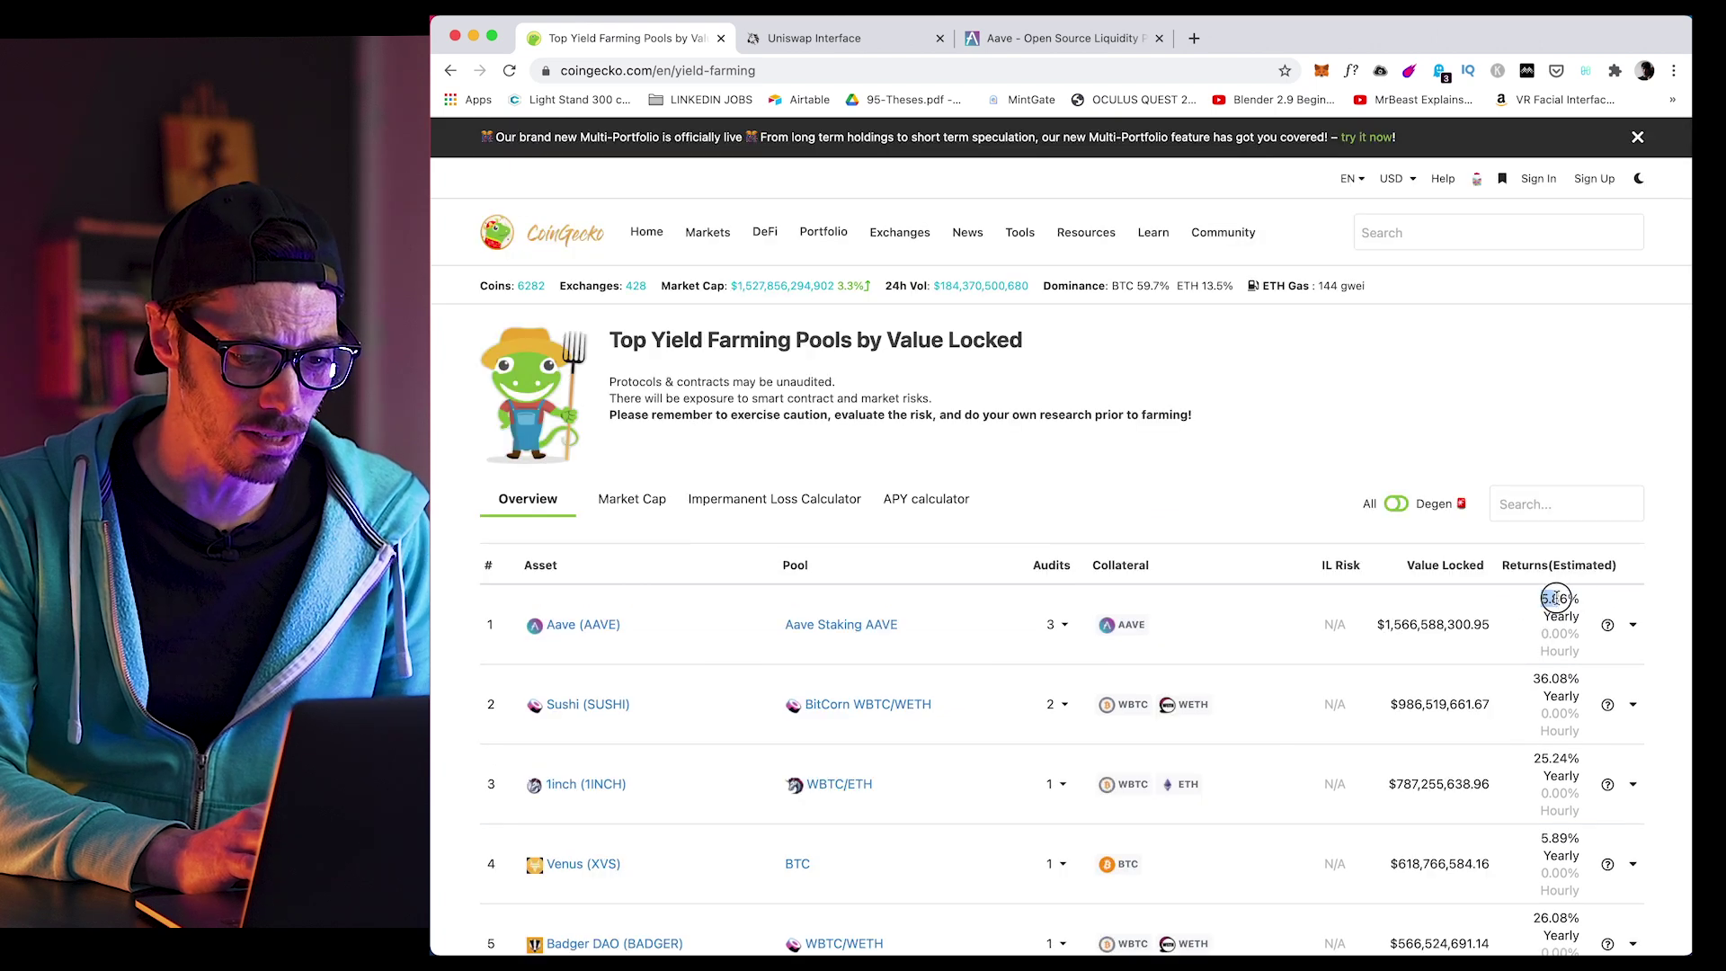
{"action": "left_click_drag", "start_coordinate": [1555, 598], "coordinate": [1580, 600]}
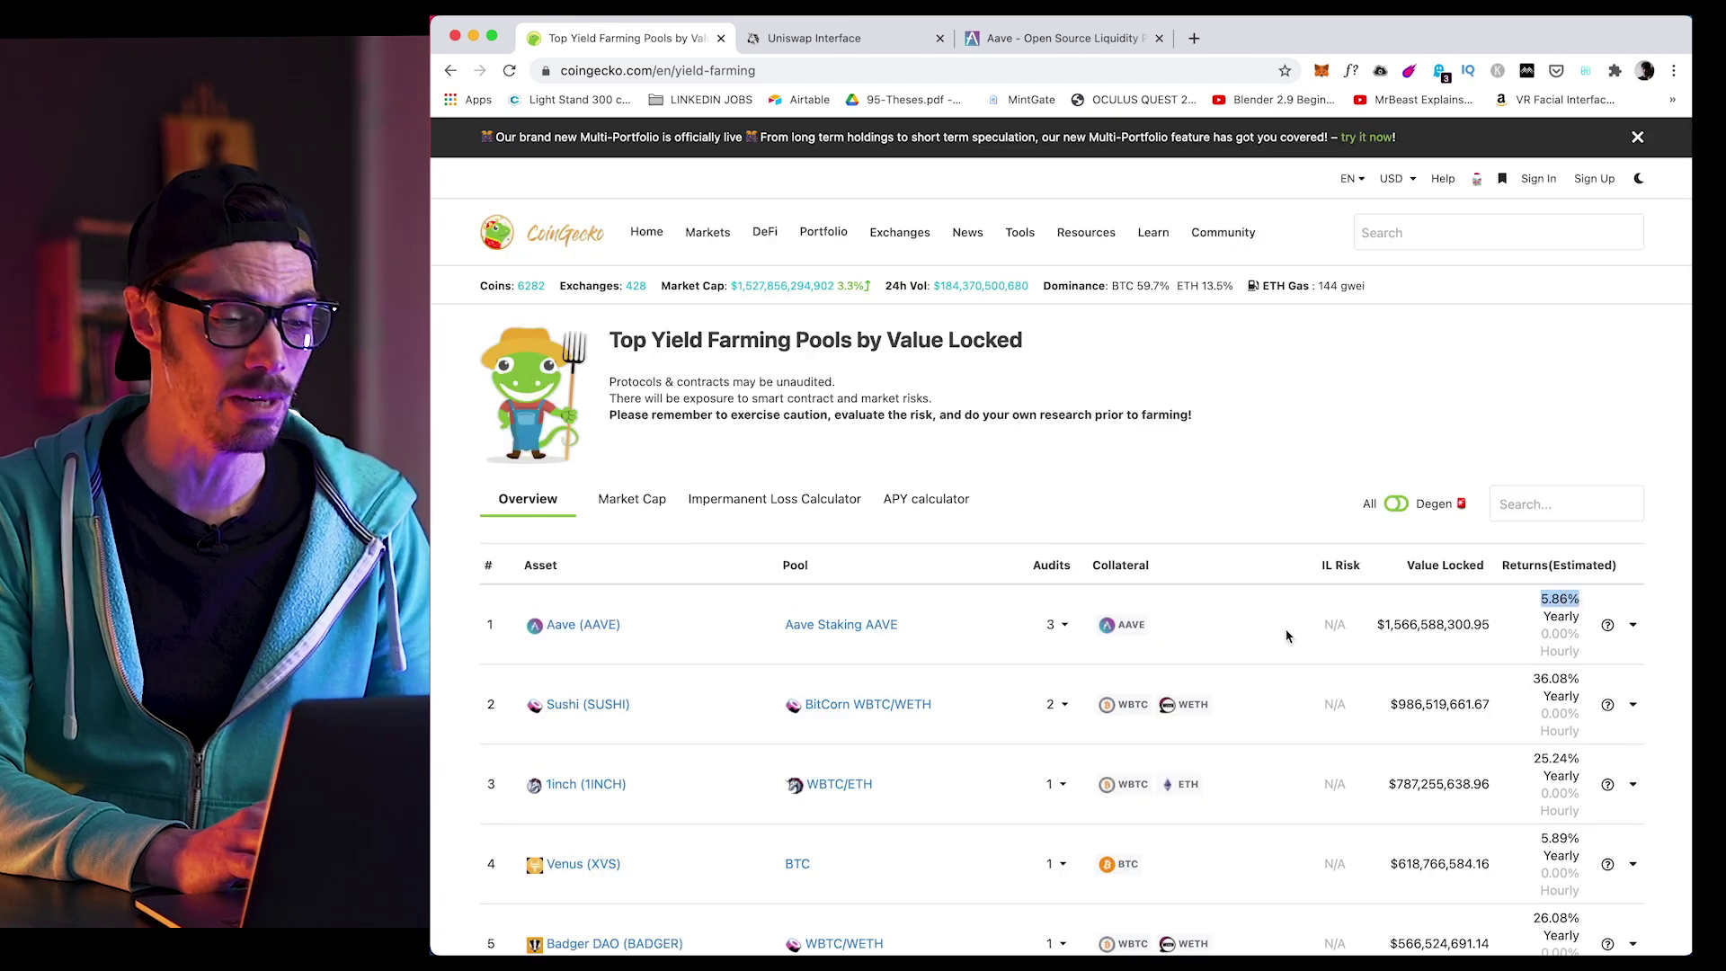
{"action": "left_click", "coordinate": [1256, 635]}
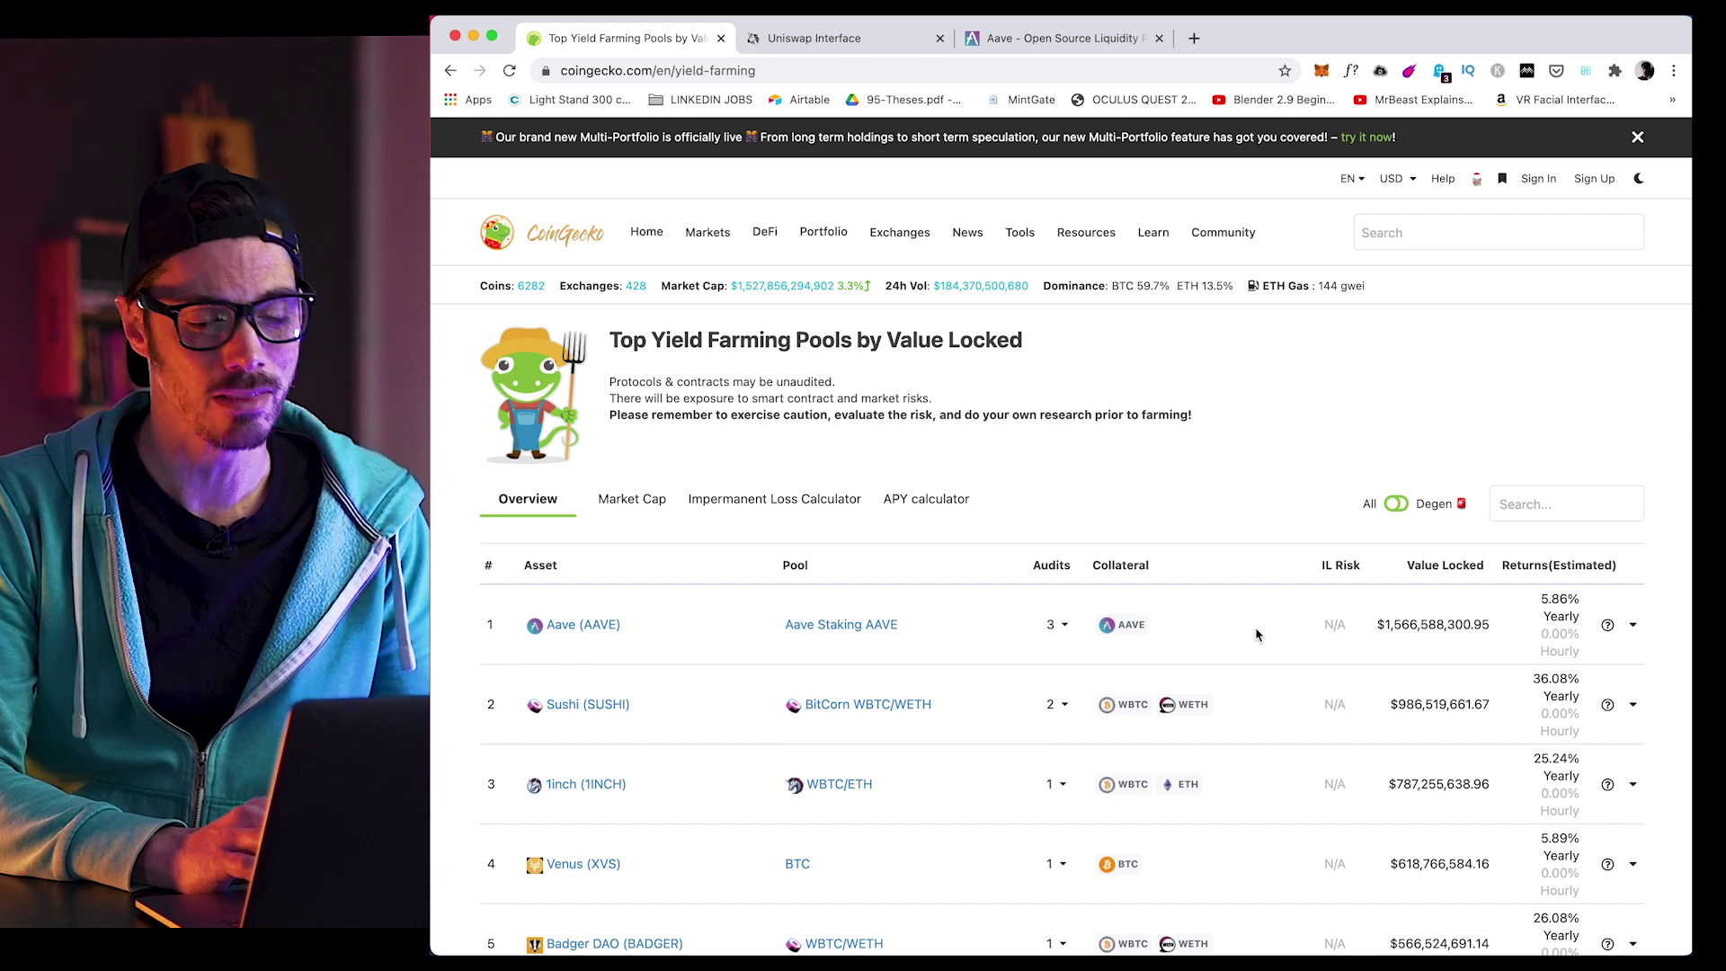
{"action": "scroll", "coordinate": [1256, 635], "scroll_direction": "down", "scroll_amount": 1}
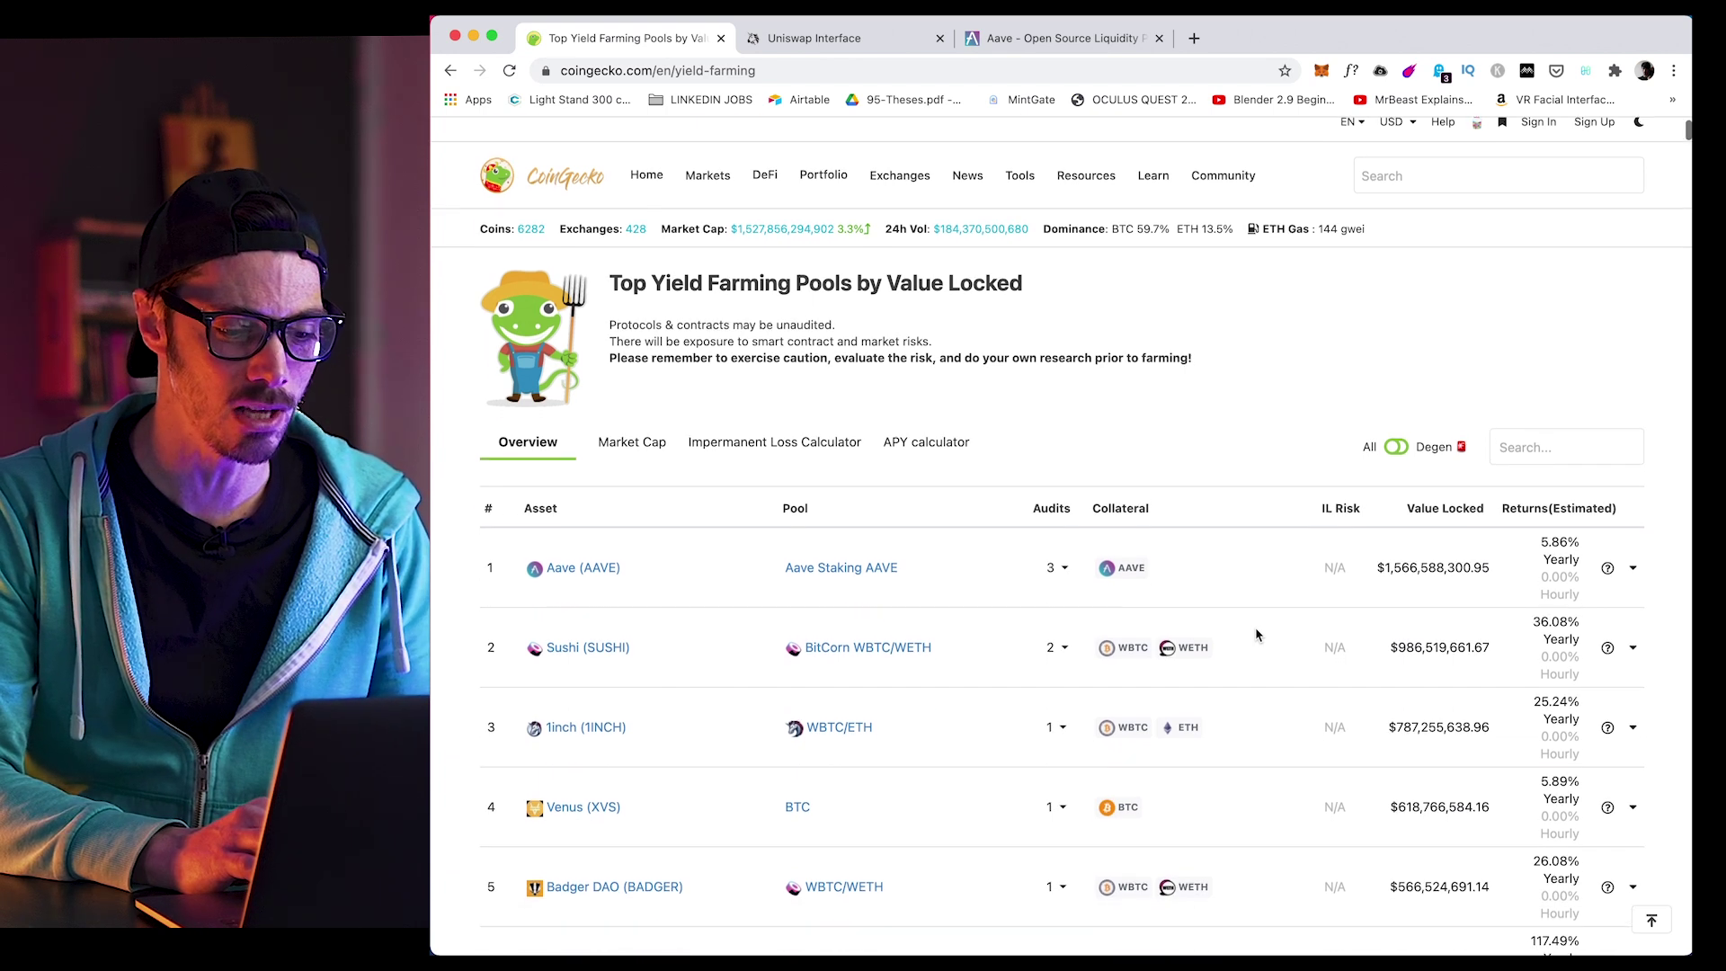
{"action": "scroll", "coordinate": [1257, 635], "scroll_direction": "down", "scroll_amount": 1}
{"action": "scroll", "coordinate": [1257, 635], "scroll_direction": "down", "scroll_amount": 2}
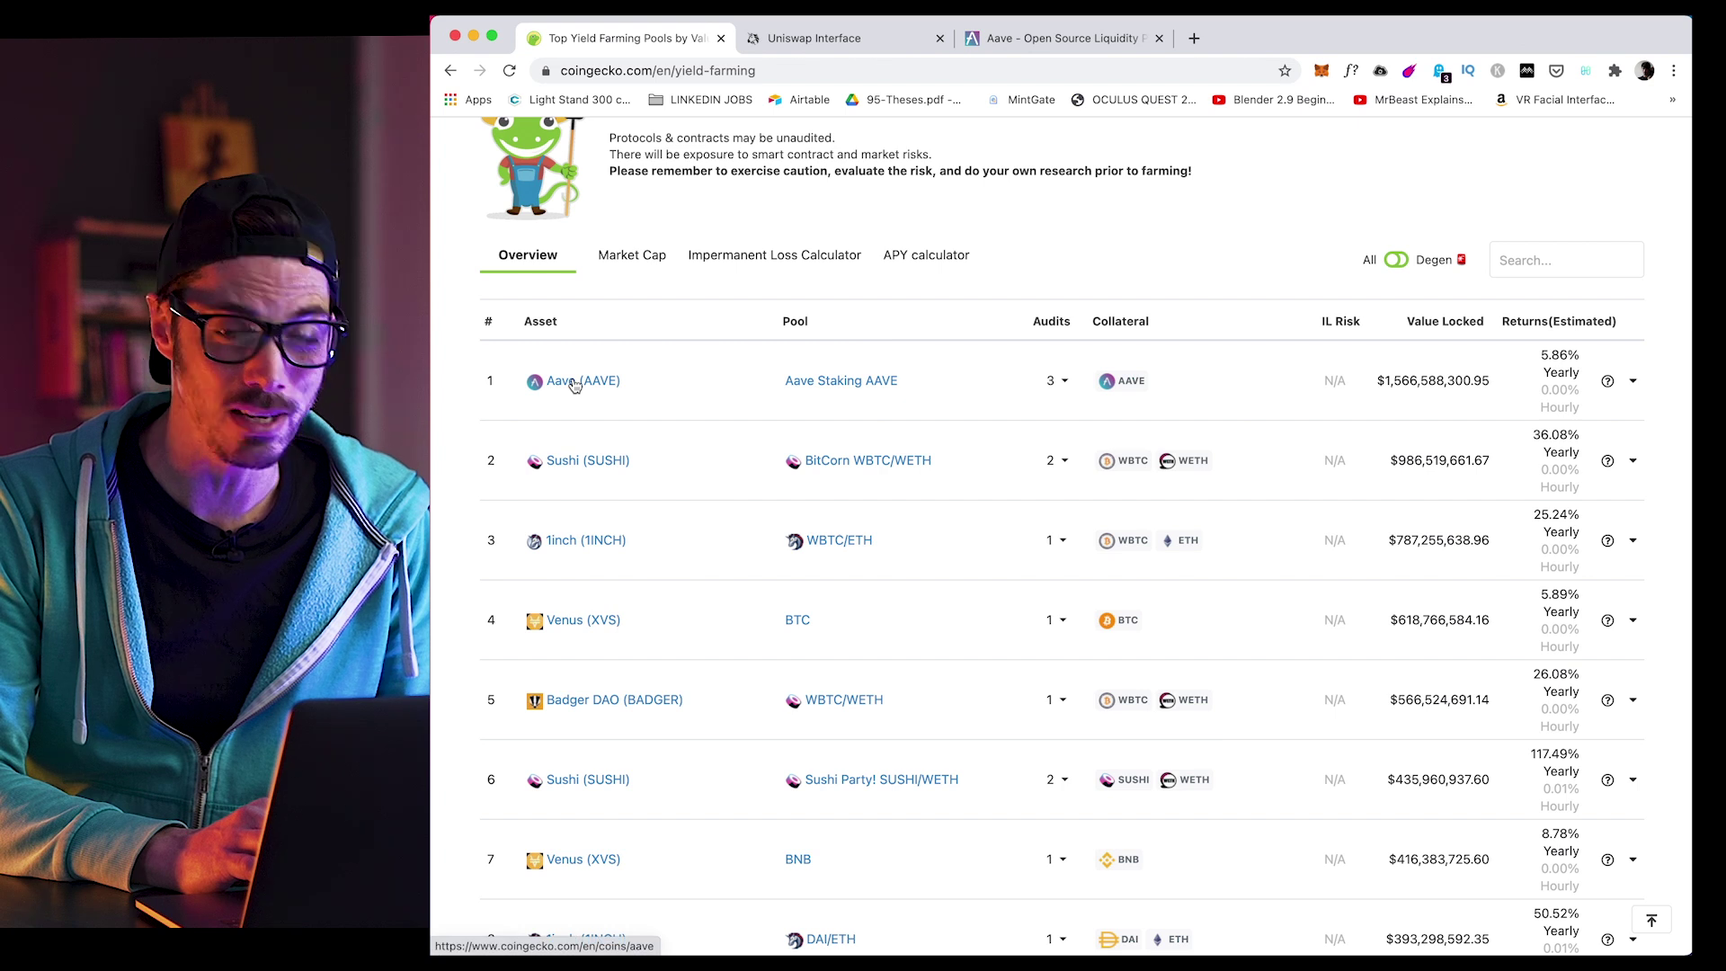
{"action": "left_click_drag", "start_coordinate": [784, 385], "coordinate": [907, 384]}
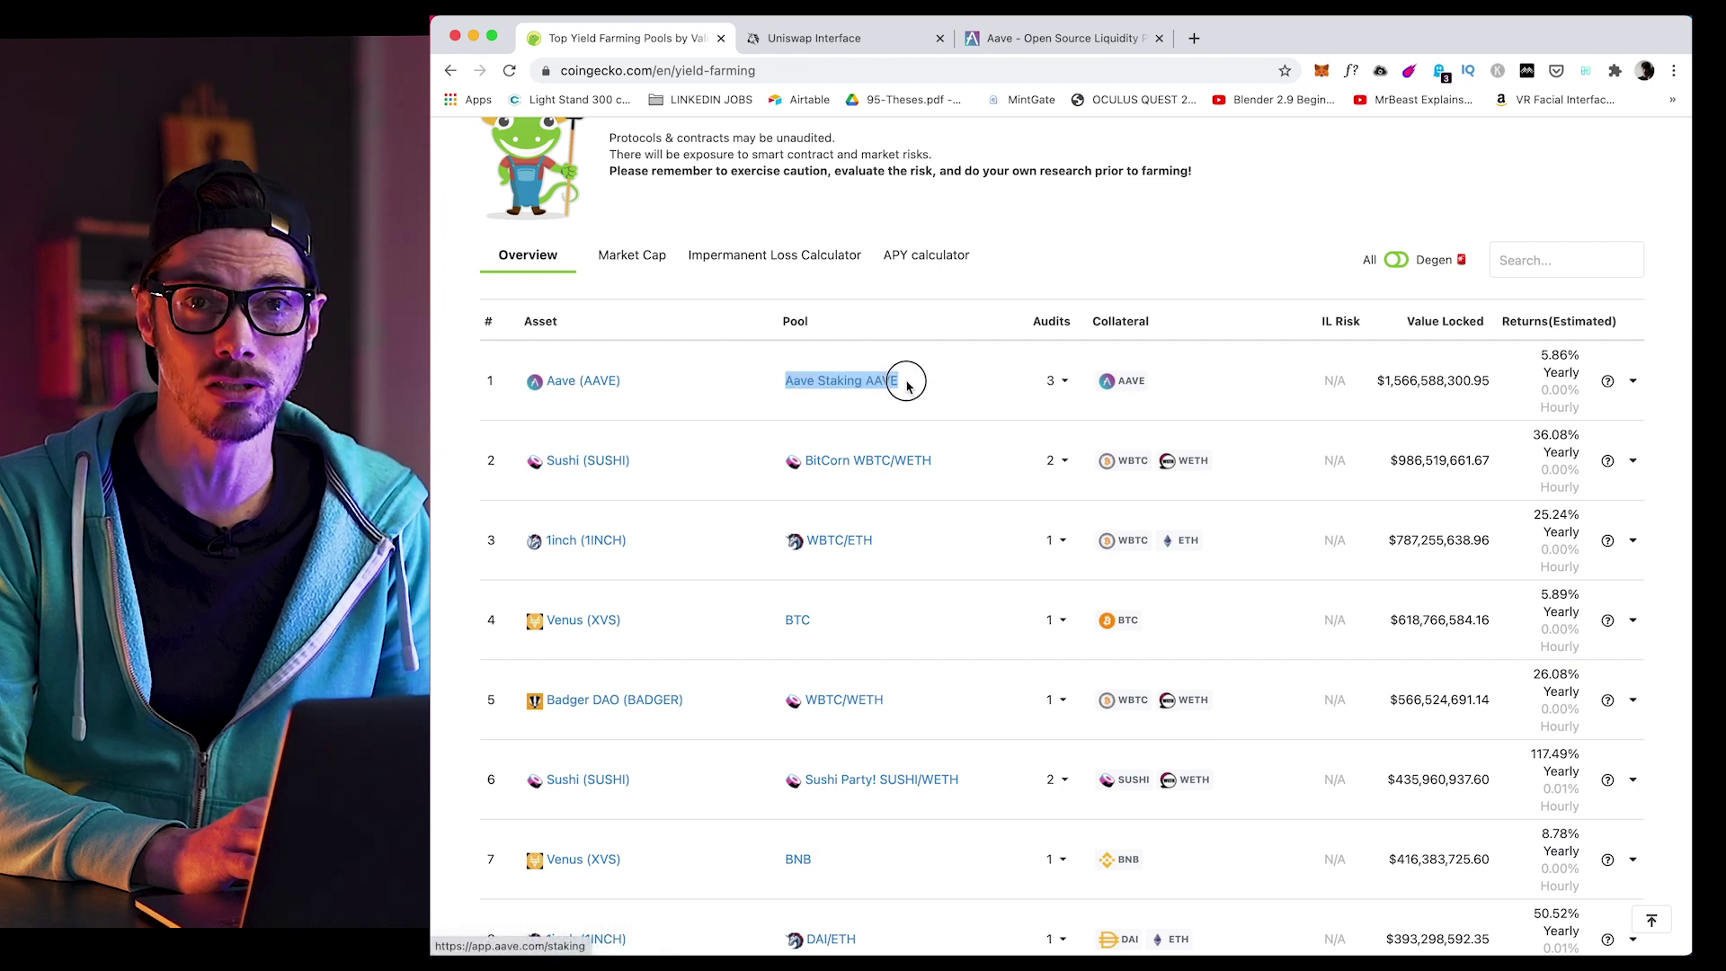
{"action": "left_click", "coordinate": [737, 393]}
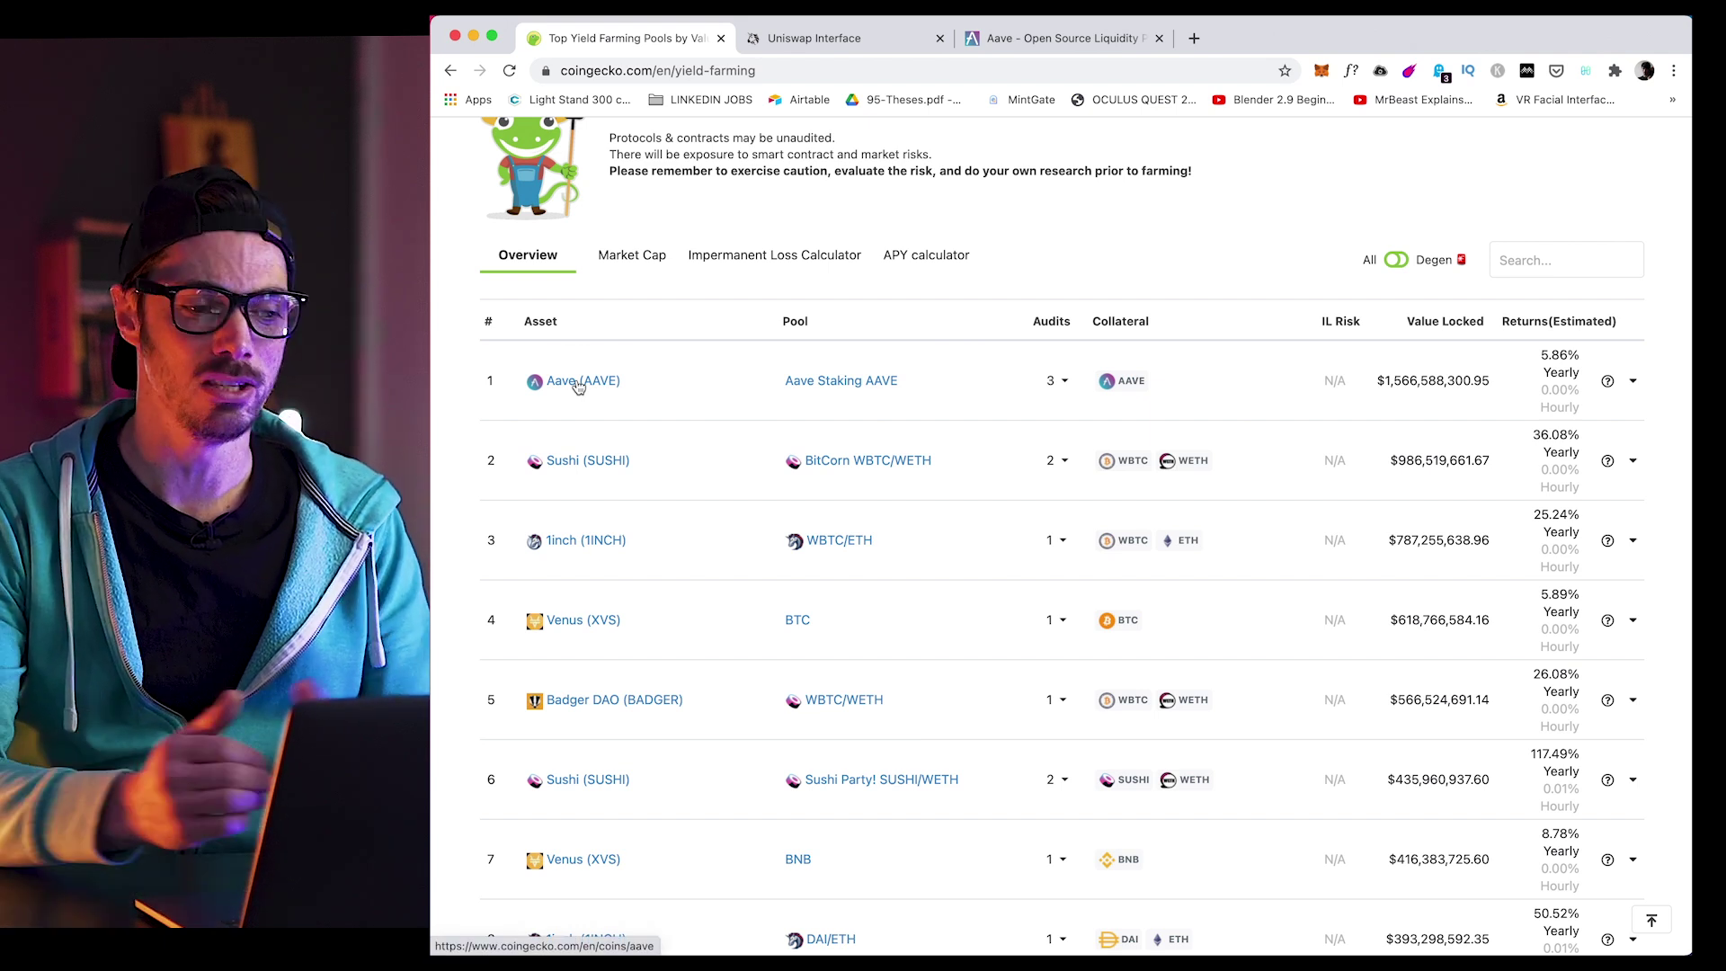
Open the Aave coin's detail page on CoinGecko and scroll through its overview.
{"action": "left_click", "coordinate": [578, 382]}
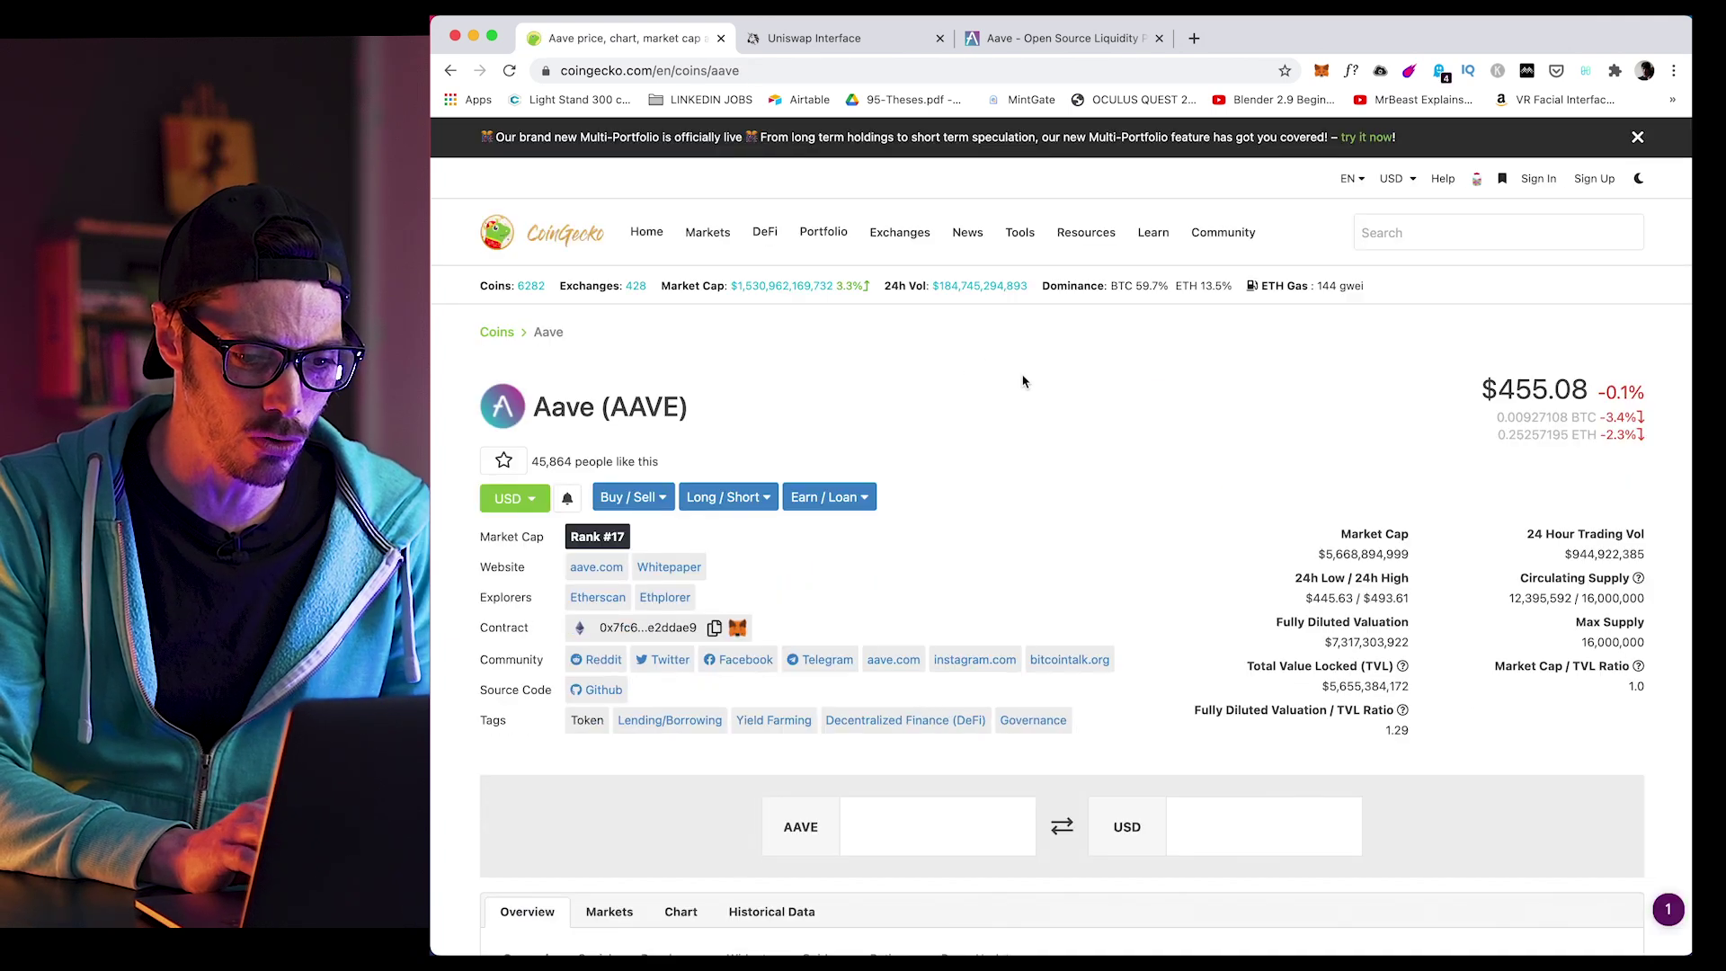
{"action": "scroll", "coordinate": [1022, 381], "scroll_direction": "down", "scroll_amount": 1}
{"action": "scroll", "coordinate": [1022, 381], "scroll_direction": "down", "scroll_amount": 6}
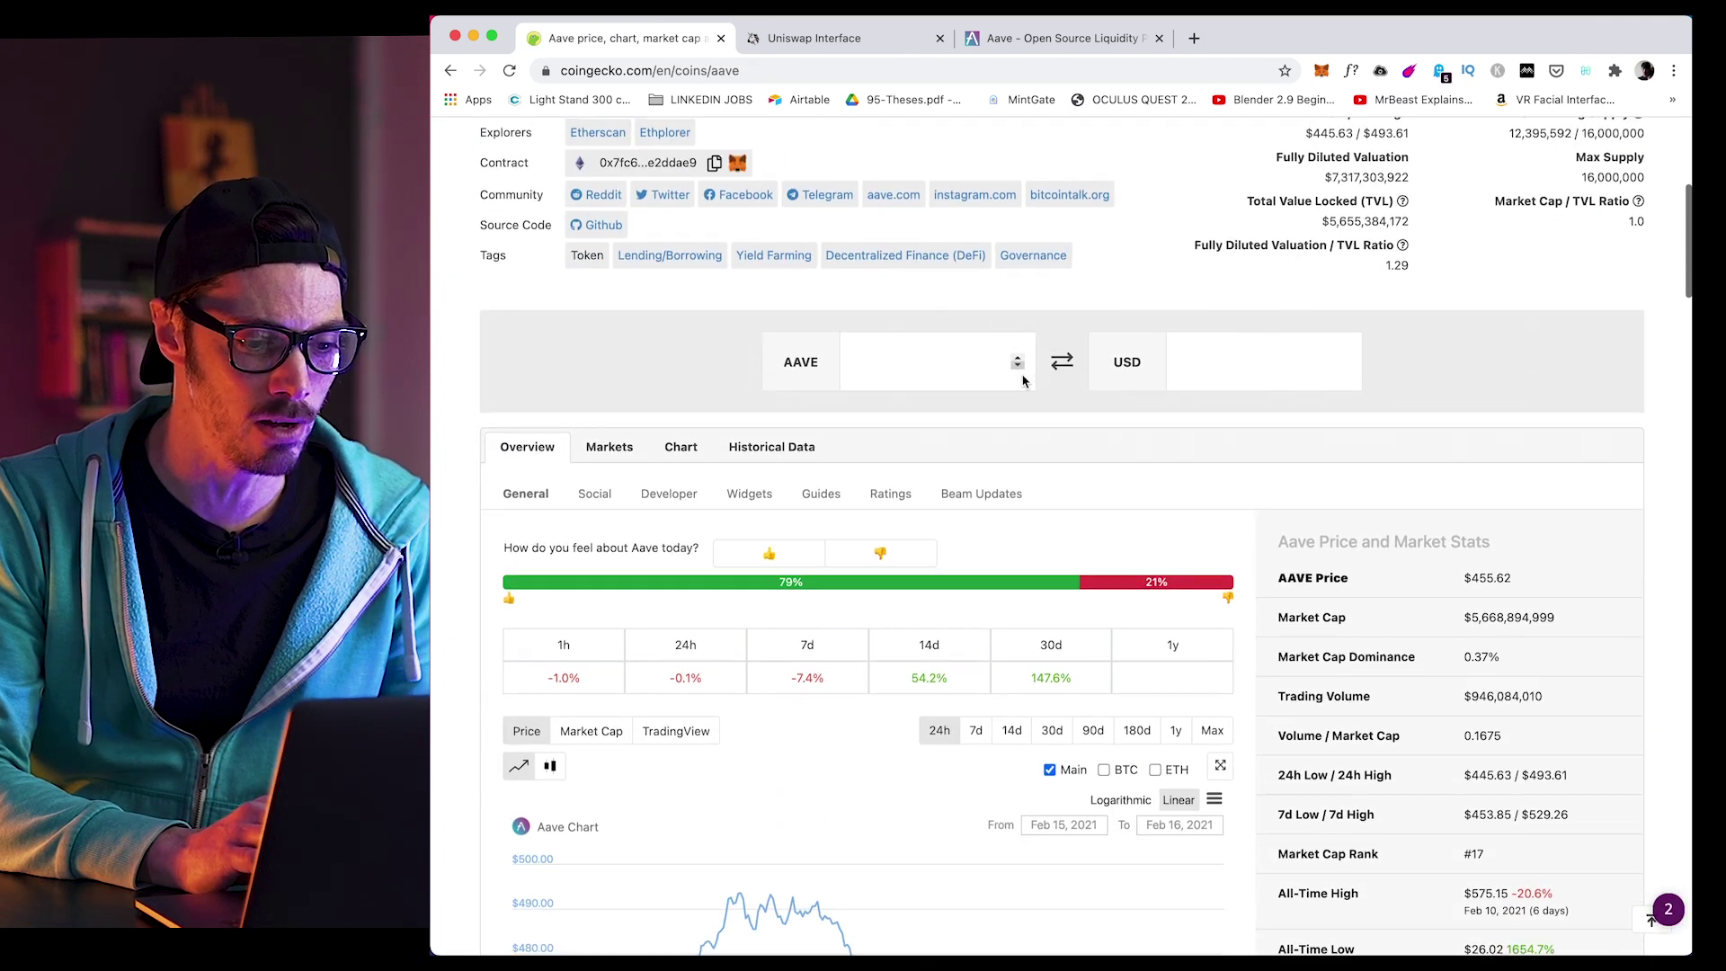
Show the AAVE Markets table and scroll through the exchanges where AAVE trades.
{"action": "left_click", "coordinate": [606, 341]}
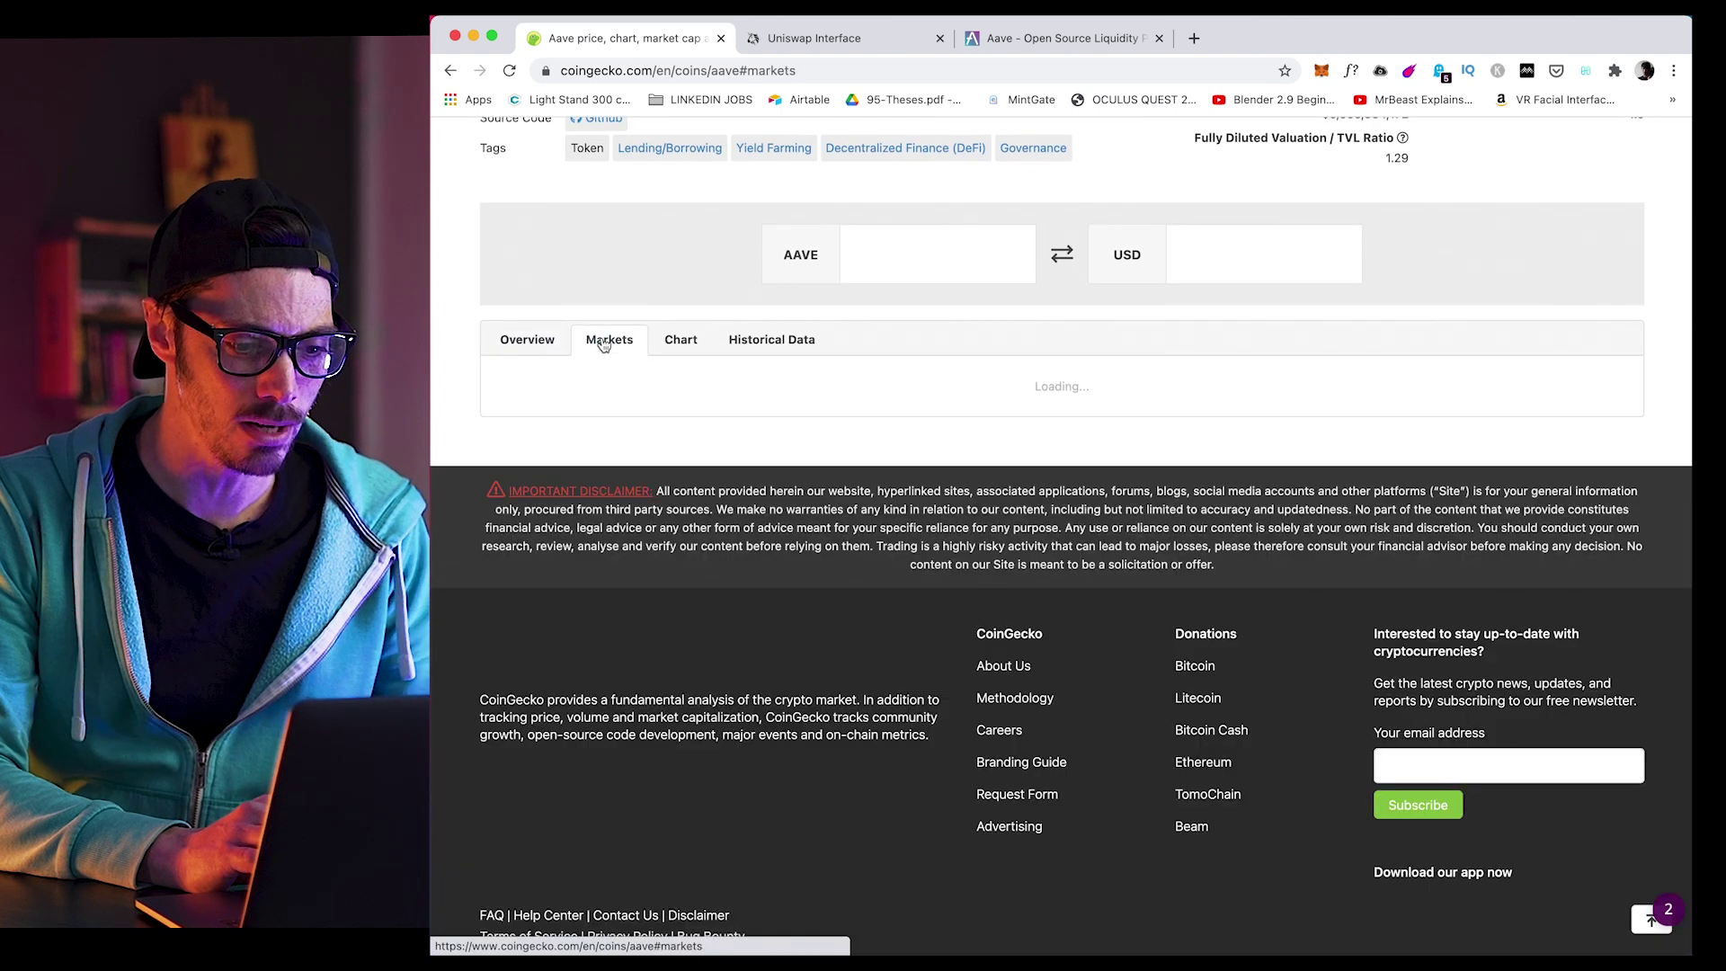
{"action": "scroll", "coordinate": [1151, 693], "scroll_direction": "down", "scroll_amount": 1}
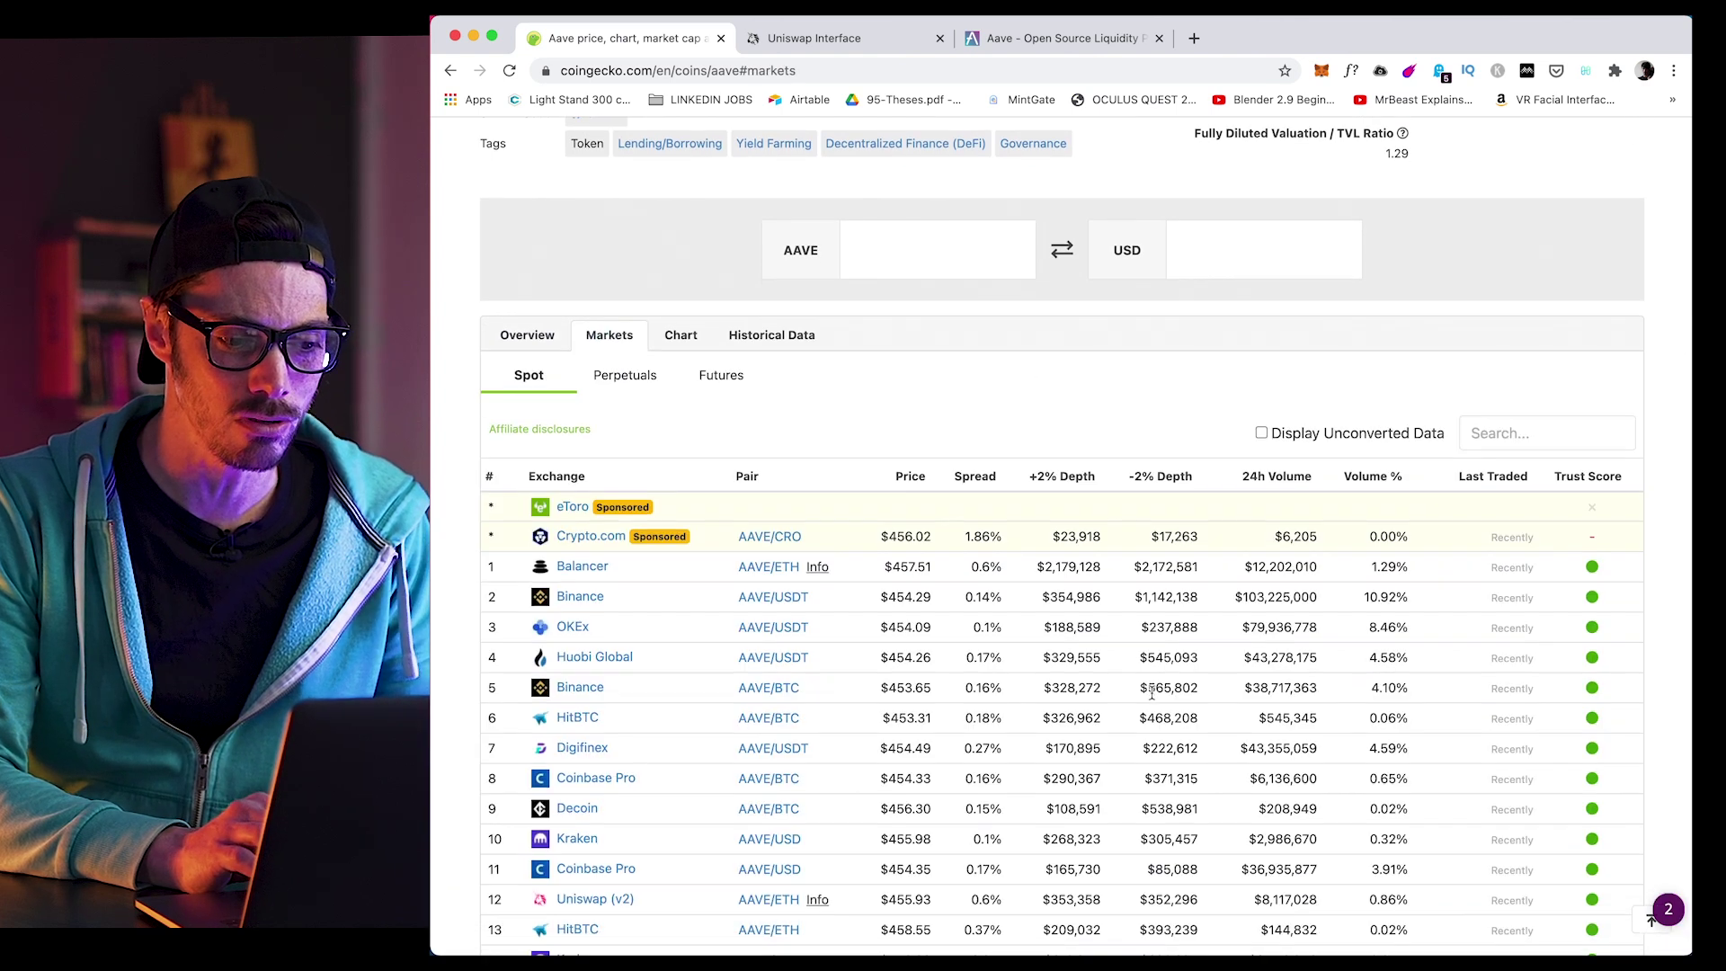
{"action": "scroll", "coordinate": [1151, 692], "scroll_direction": "down", "scroll_amount": 7}
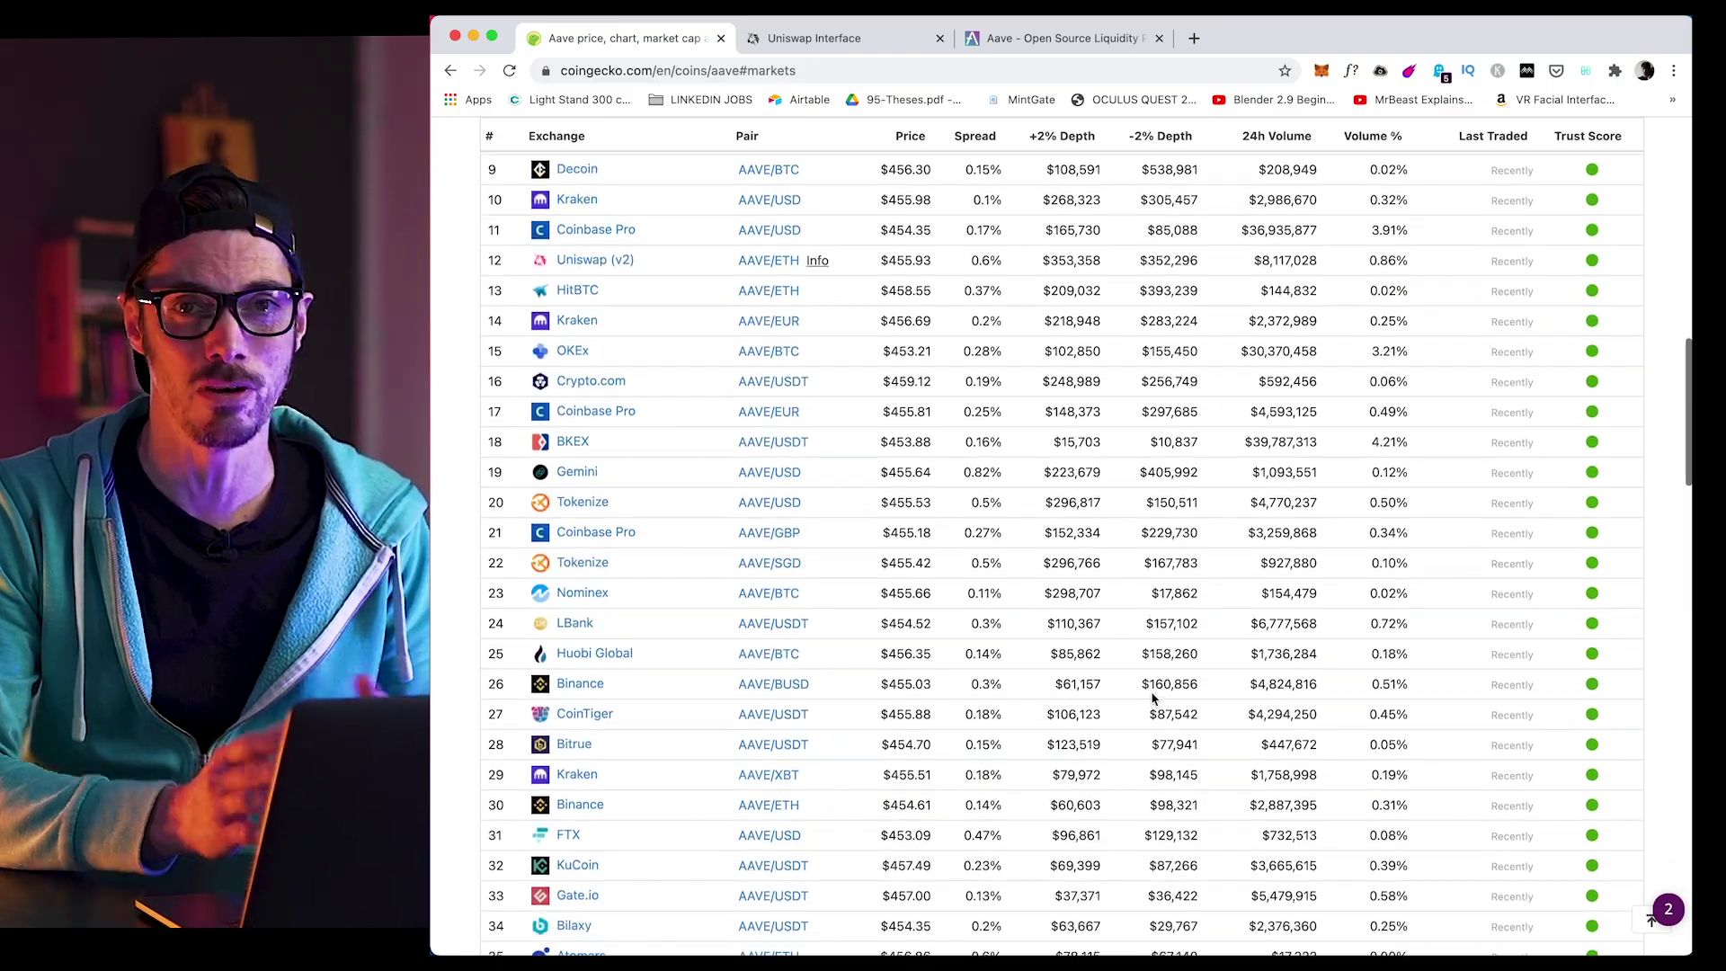
{"action": "scroll", "coordinate": [1153, 698], "scroll_direction": "down", "scroll_amount": 5}
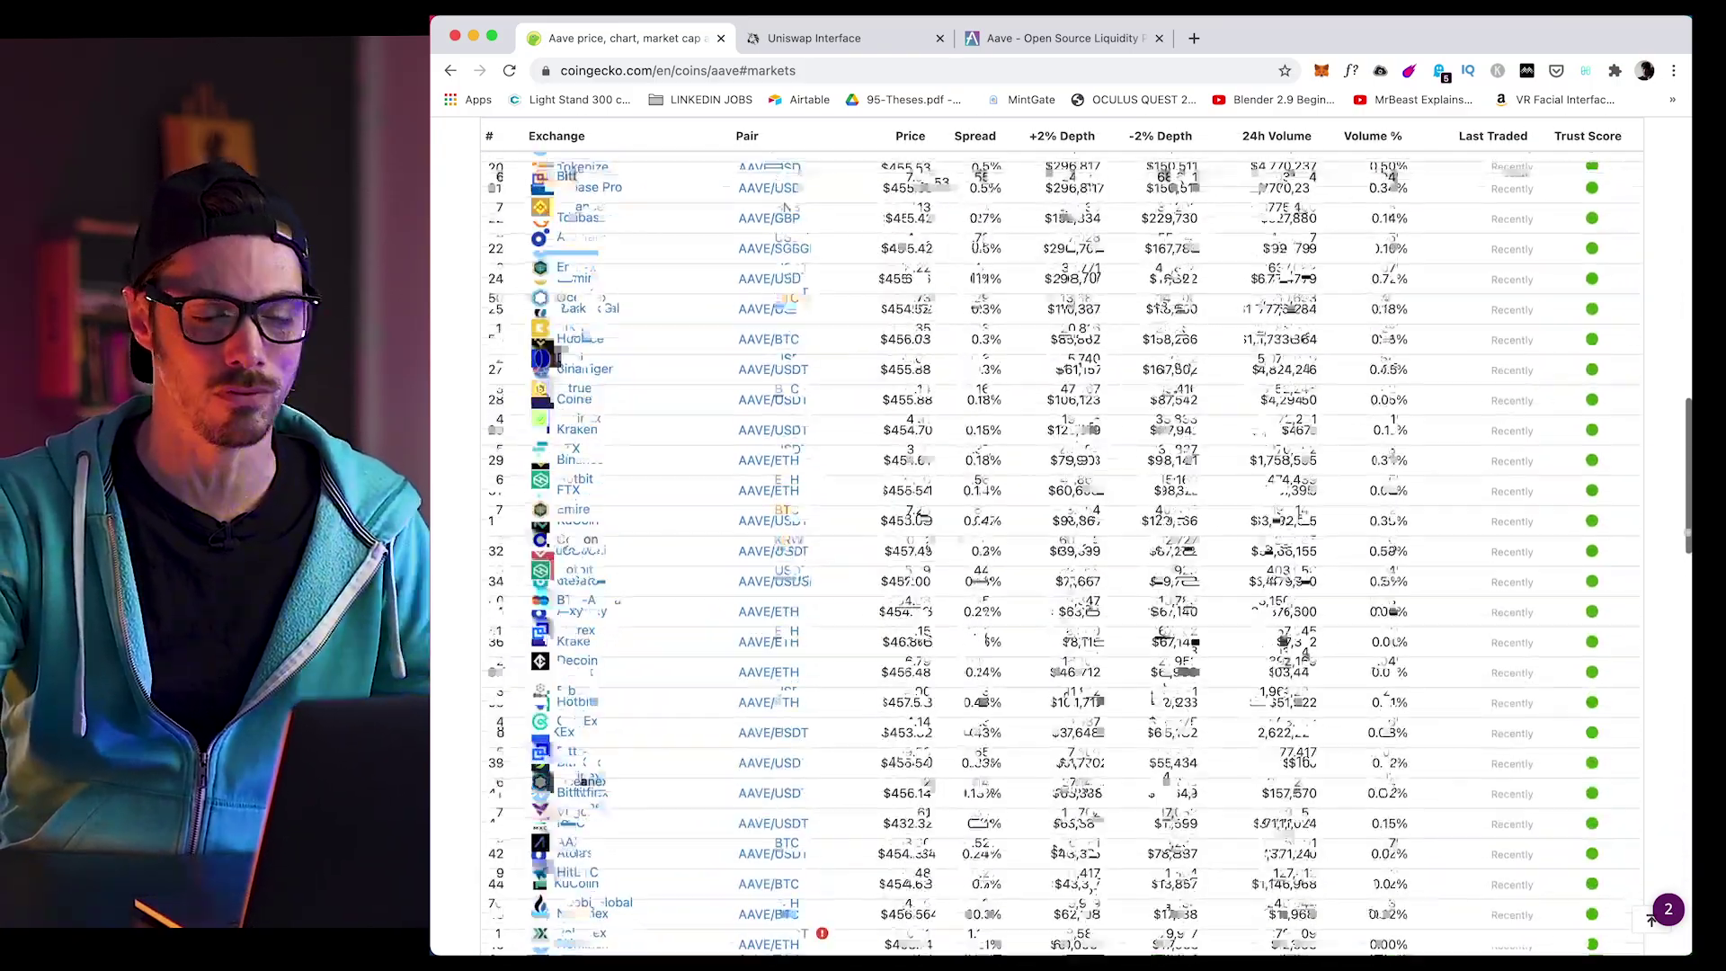
{"action": "scroll", "coordinate": [1153, 698], "scroll_direction": "down", "scroll_amount": 18}
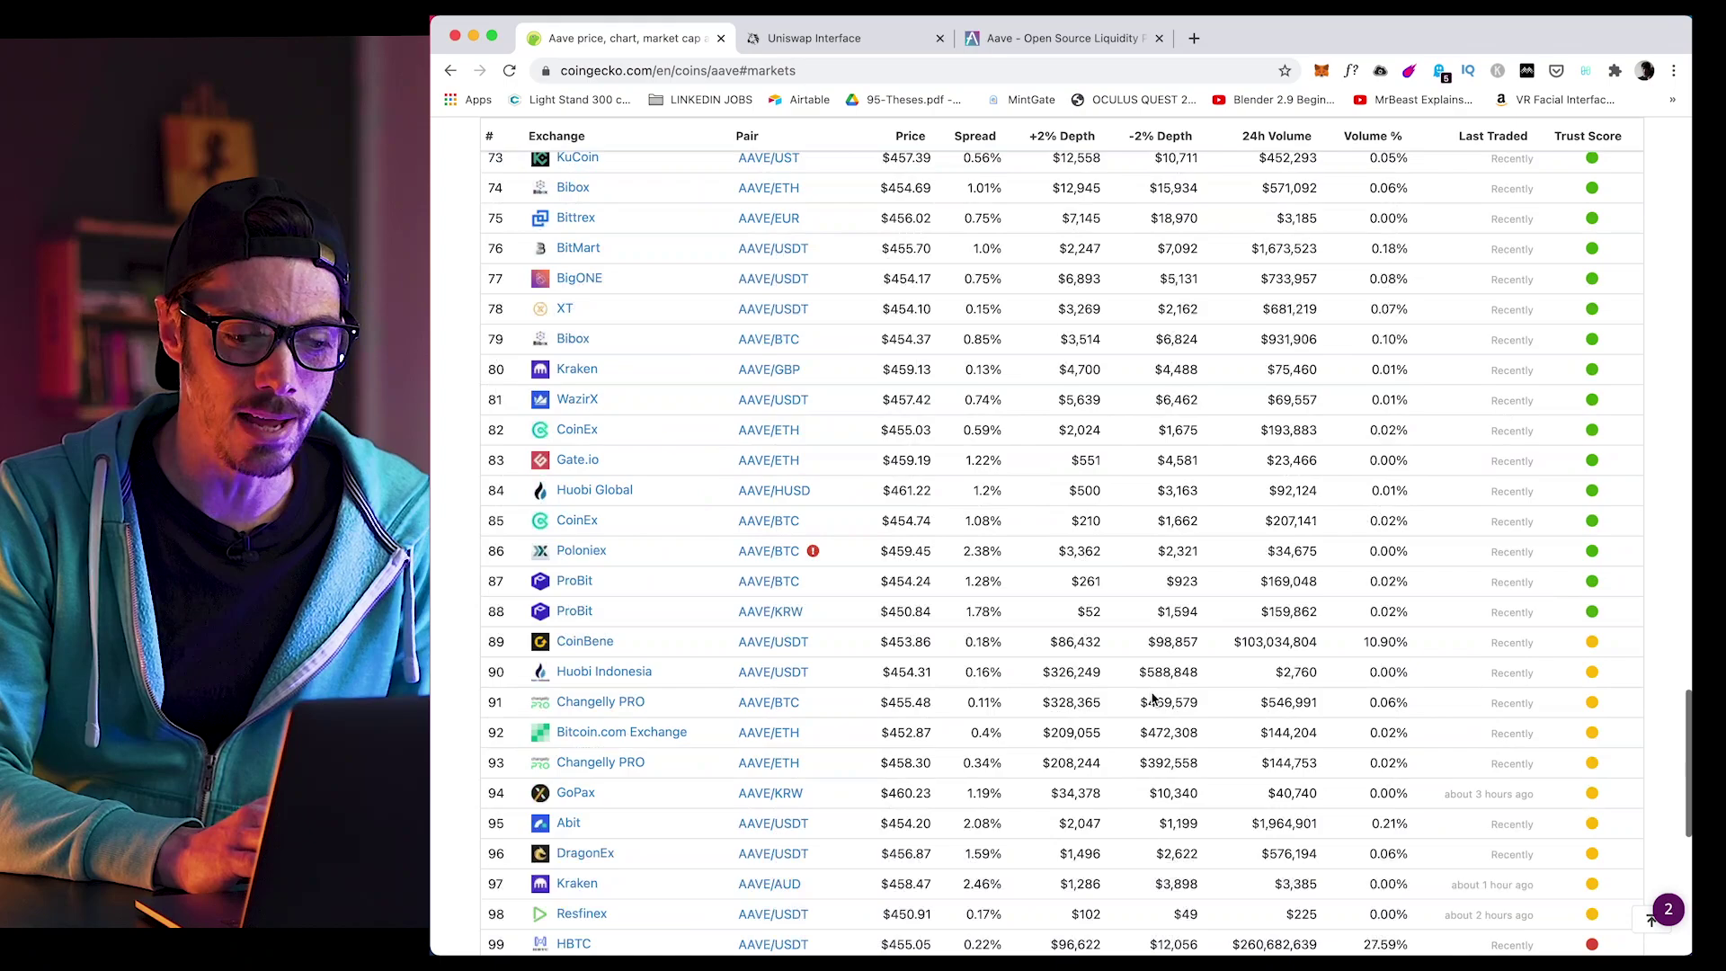
{"action": "scroll", "coordinate": [1153, 698], "scroll_direction": "down", "scroll_amount": 4}
{"action": "scroll", "coordinate": [1153, 698], "scroll_direction": "up", "scroll_amount": 17}
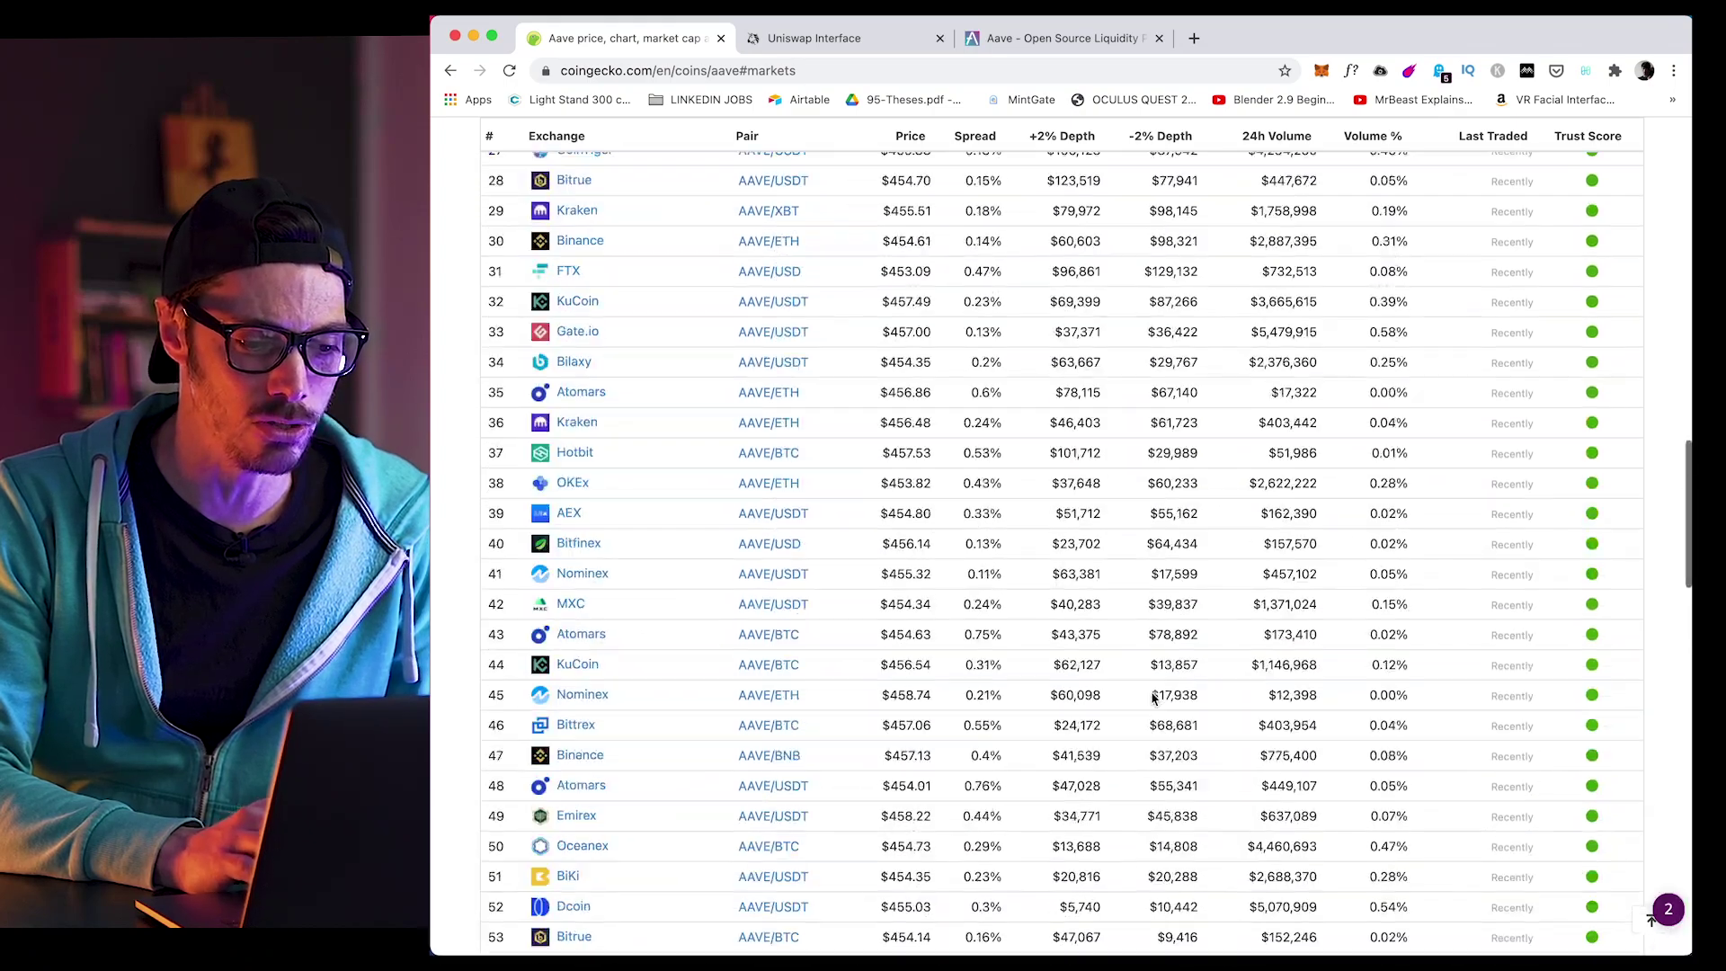
{"action": "scroll", "coordinate": [1153, 699], "scroll_direction": "up", "scroll_amount": 8}
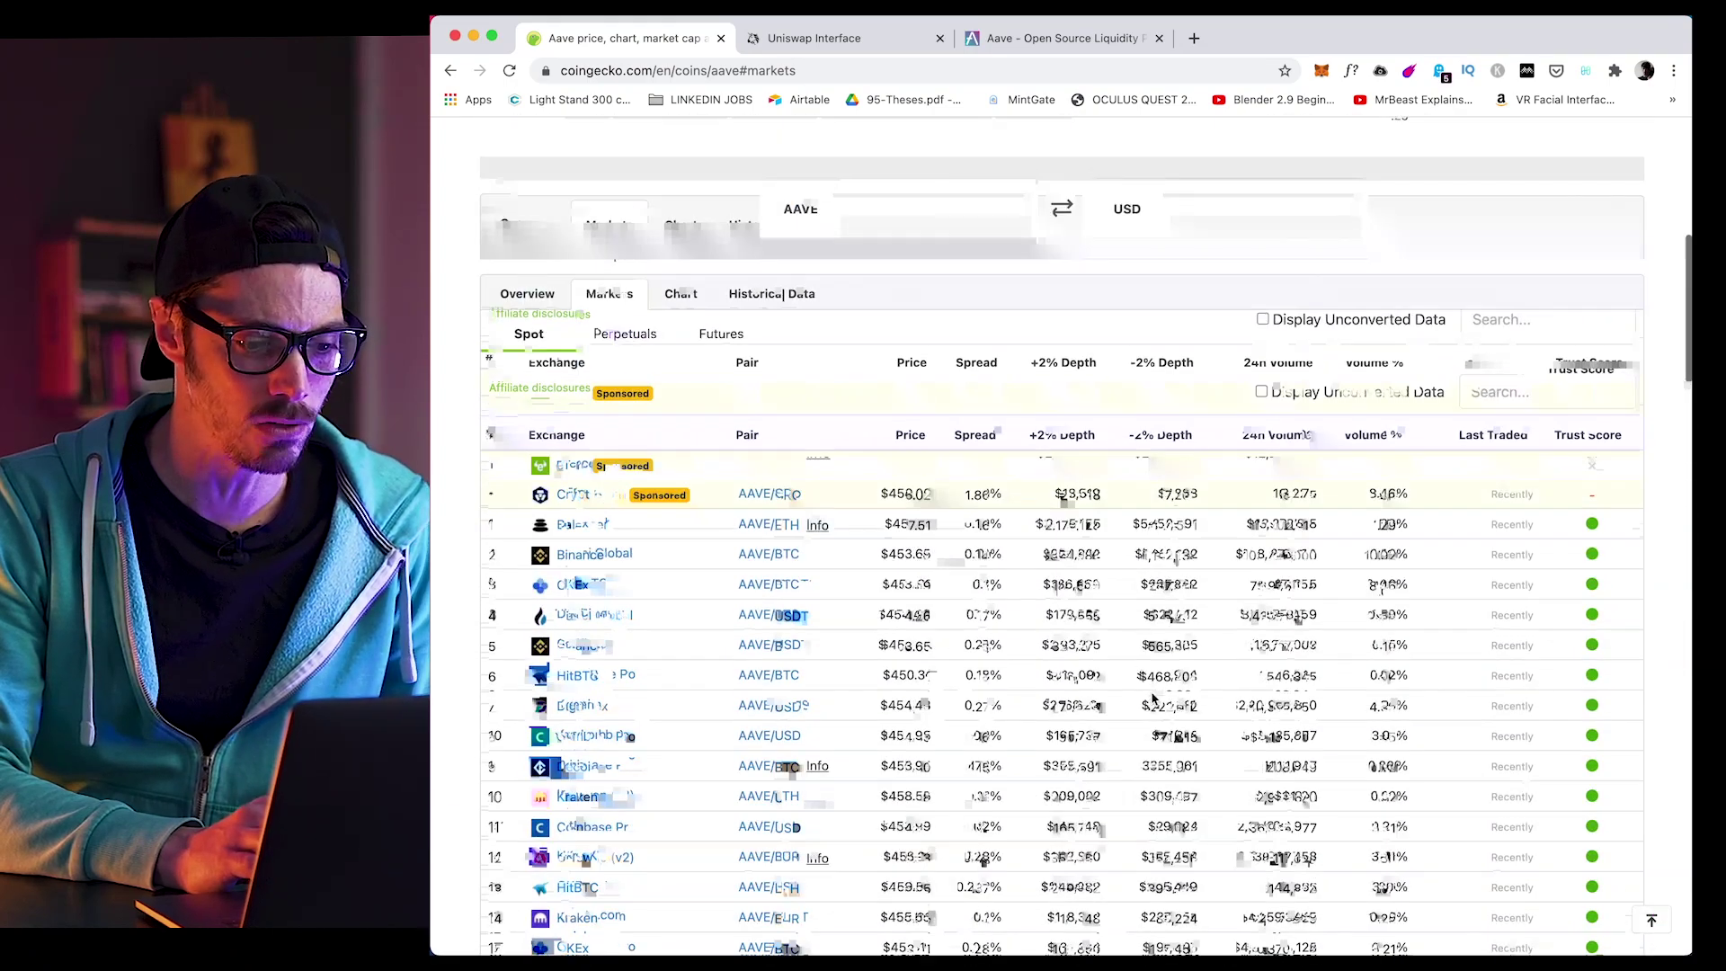
In the Uniswap tab, pick a token from the swap list and confirm the swap.
{"action": "key", "text": "super+2"}
{"action": "left_click", "coordinate": [1205, 505]}
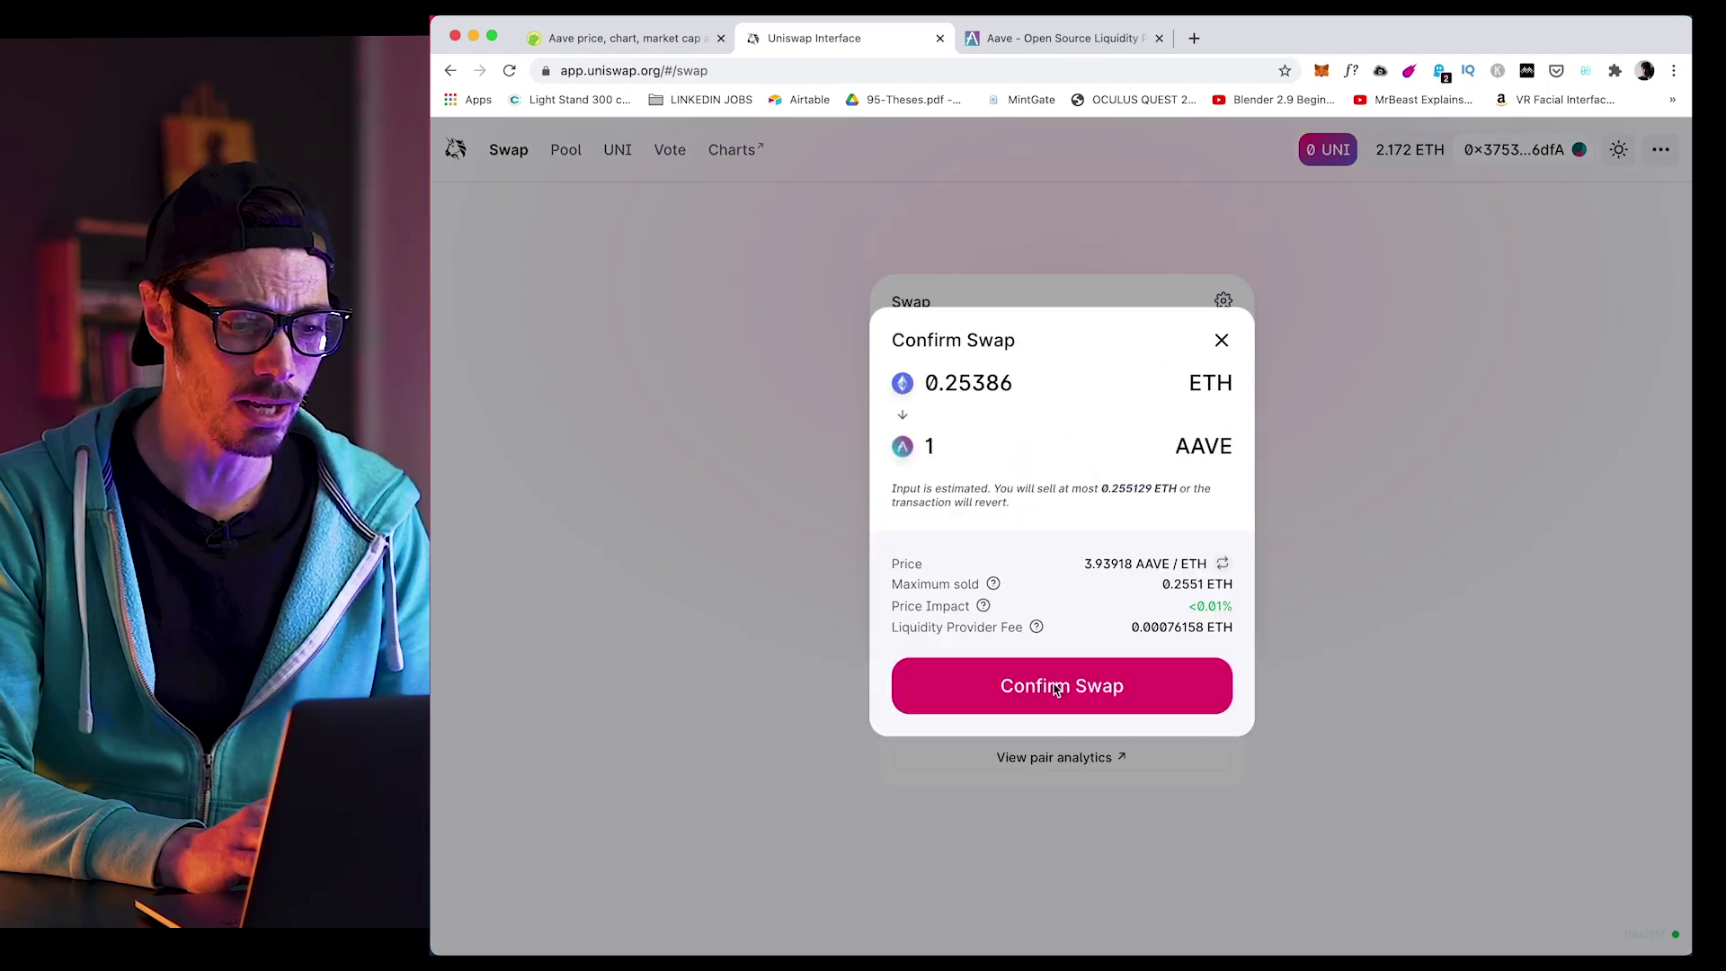
{"action": "left_click", "coordinate": [1063, 686]}
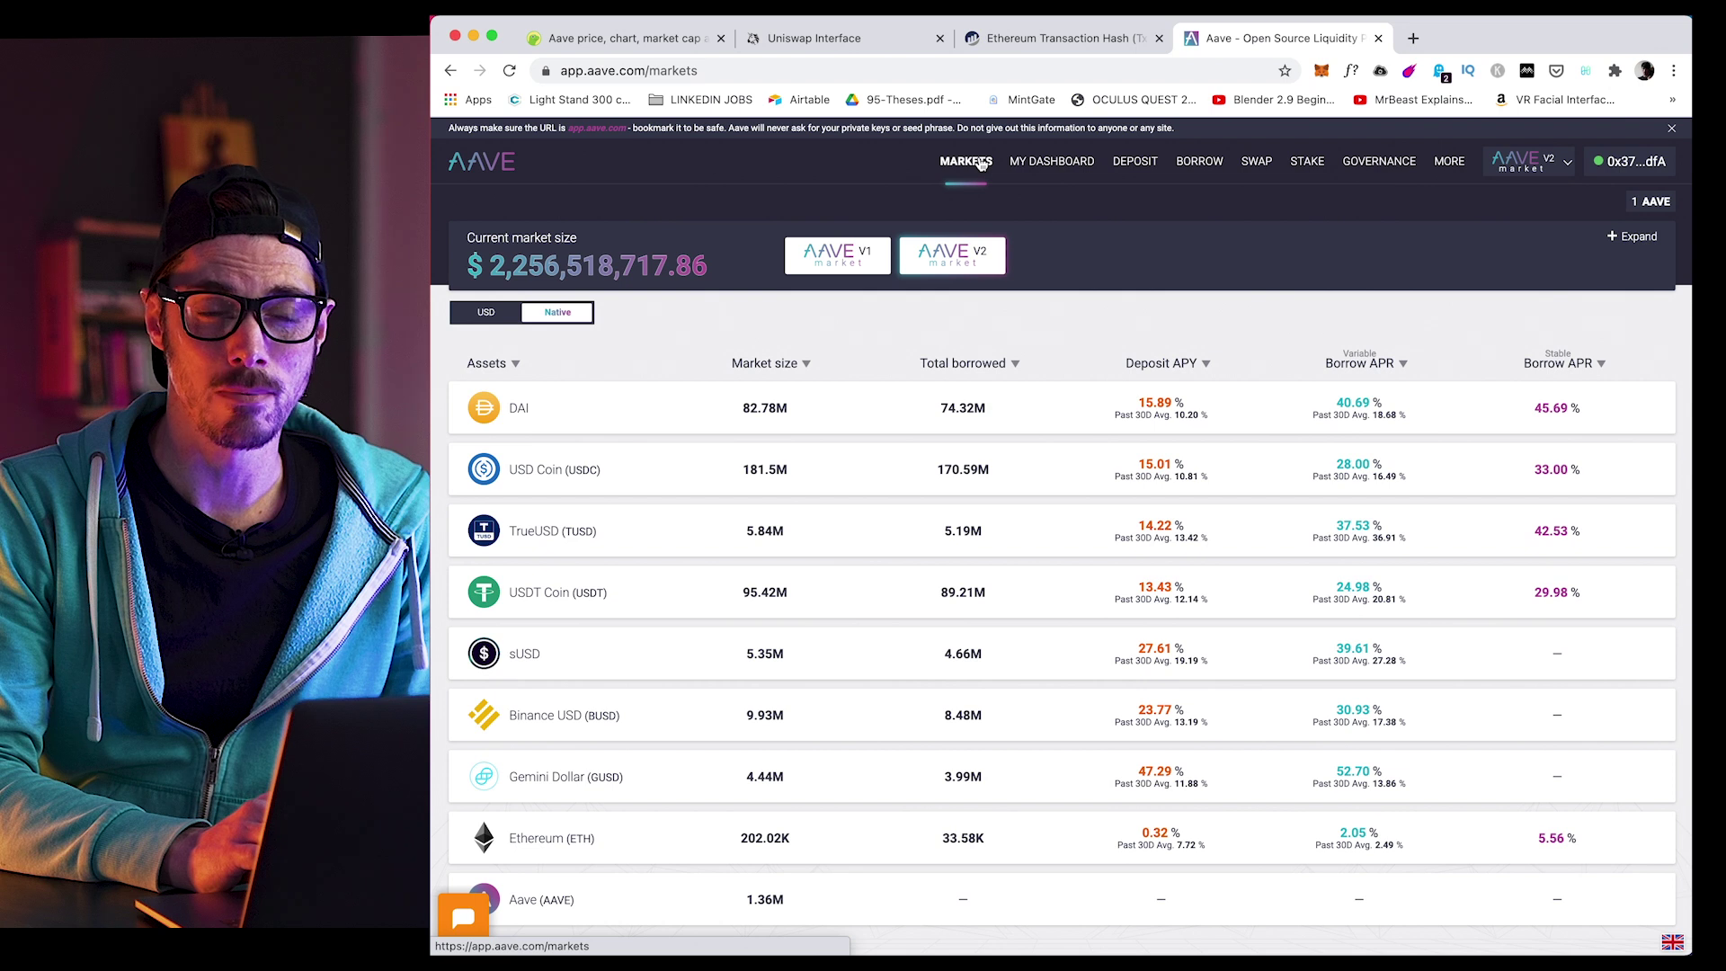
Open Aave's Stake page and highlight the 10-day cooldown period and 5.85% staking APY.
{"action": "left_click", "coordinate": [1300, 163]}
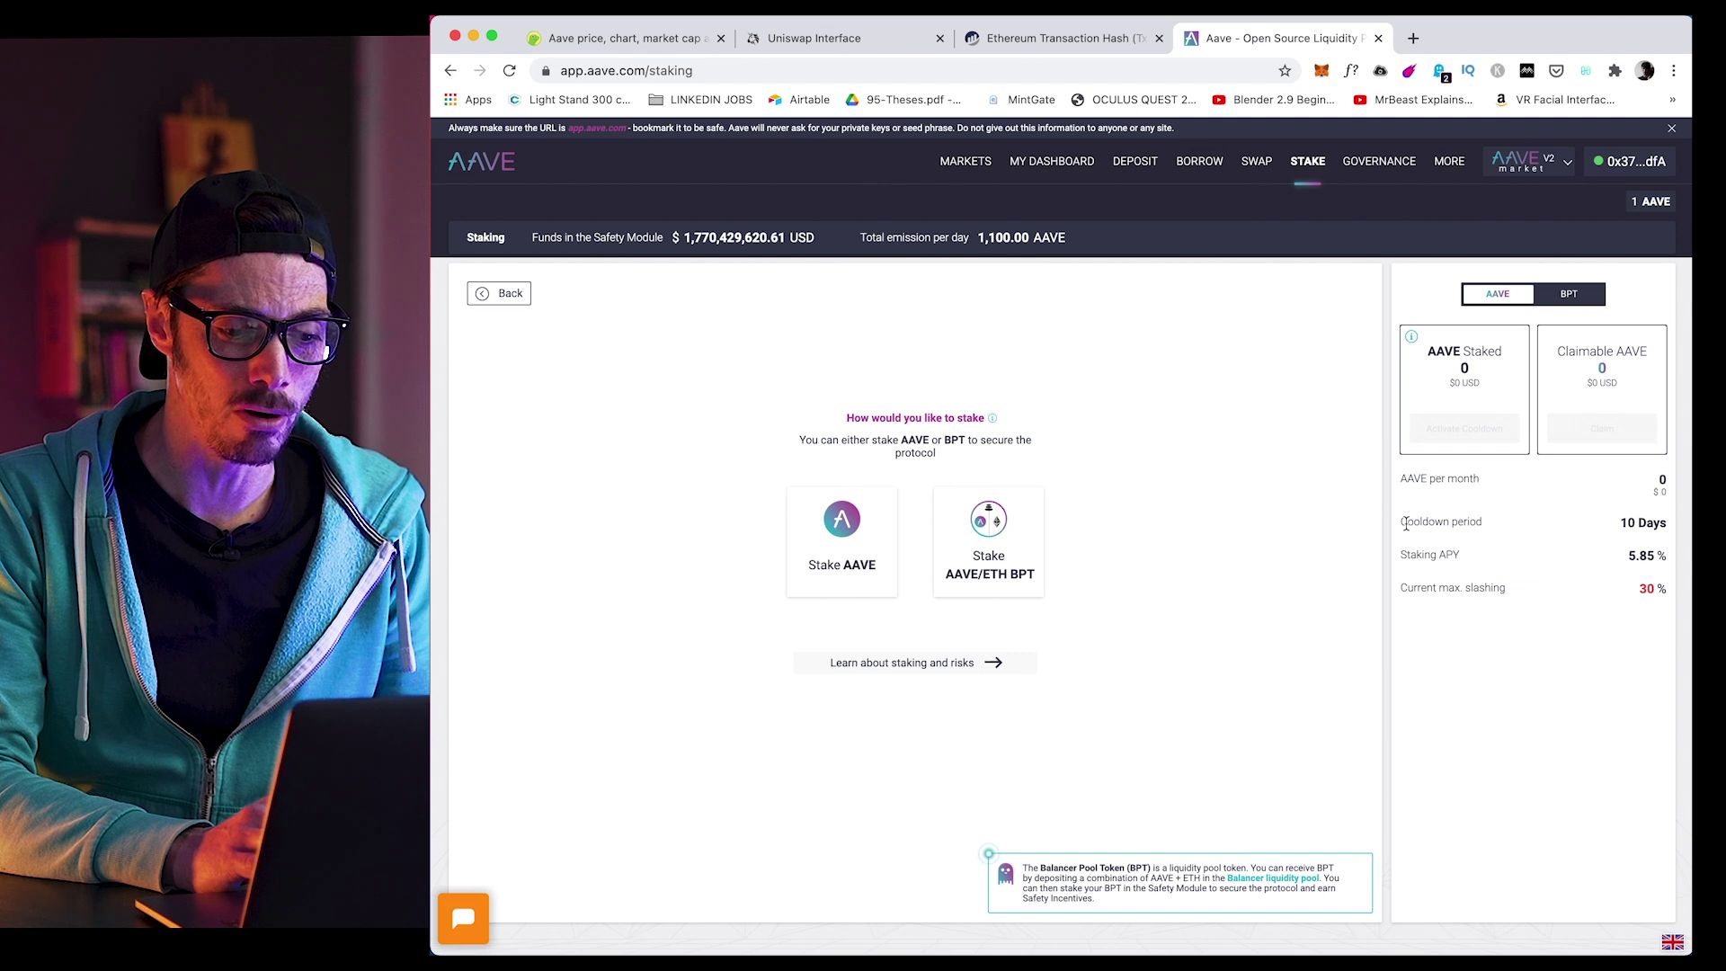
{"action": "left_click_drag", "start_coordinate": [1401, 522], "coordinate": [1645, 519]}
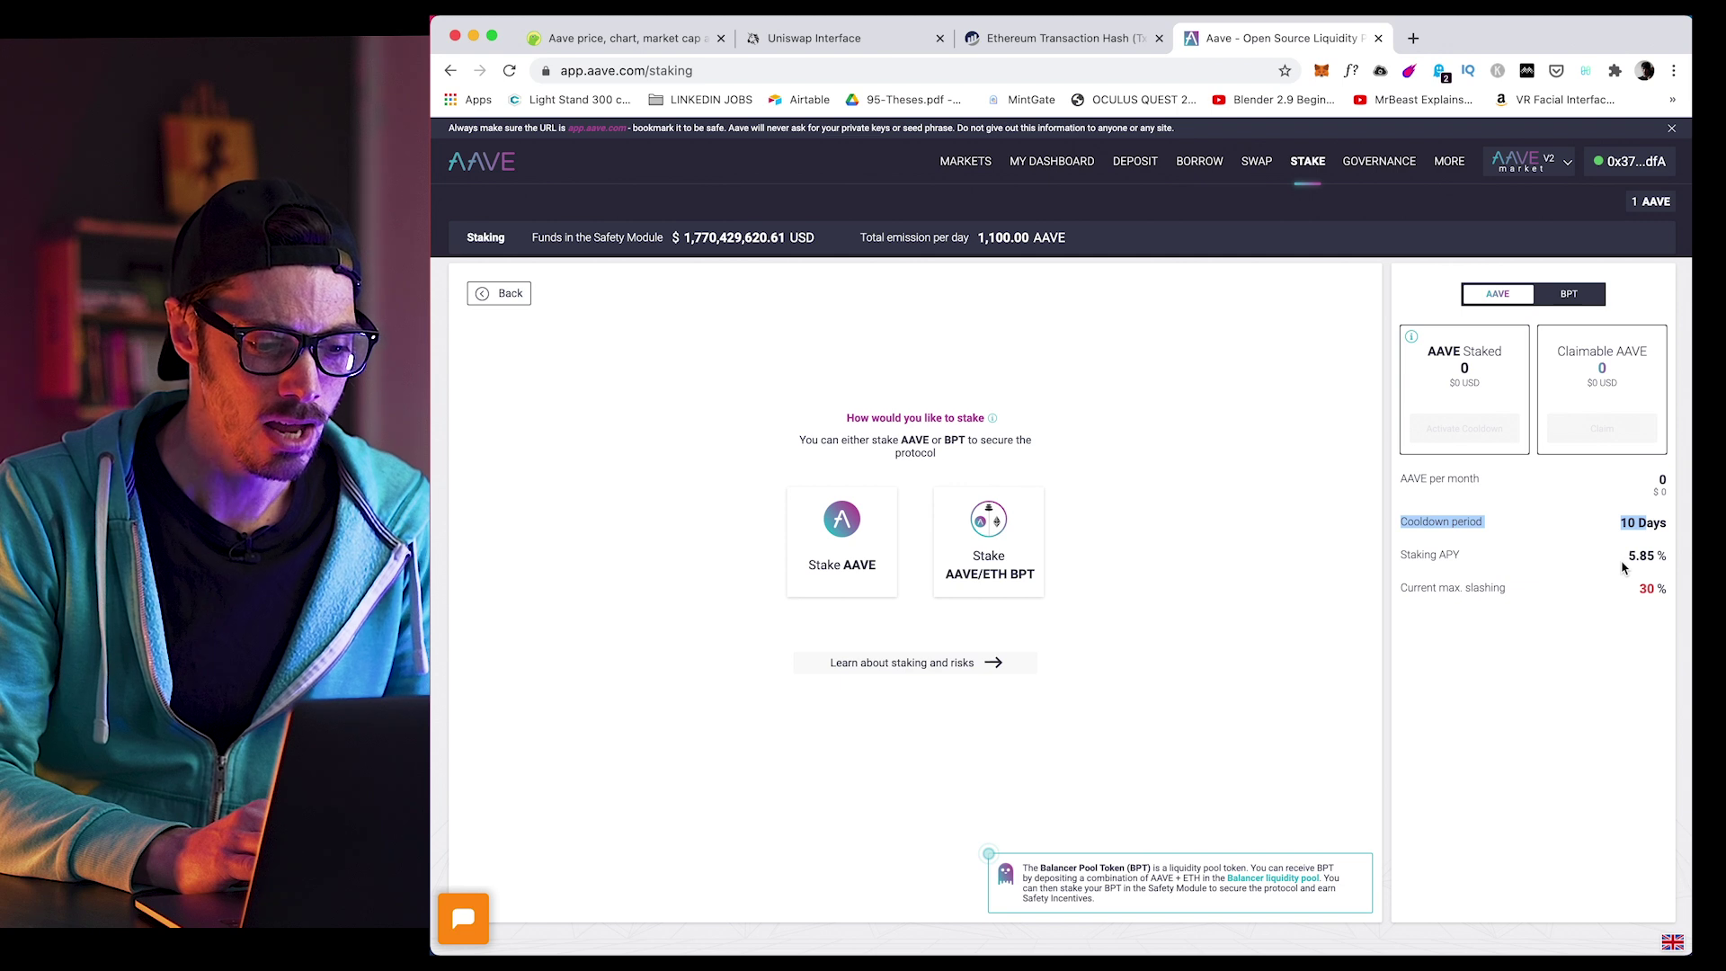
{"action": "left_click_drag", "start_coordinate": [1626, 556], "coordinate": [1643, 591]}
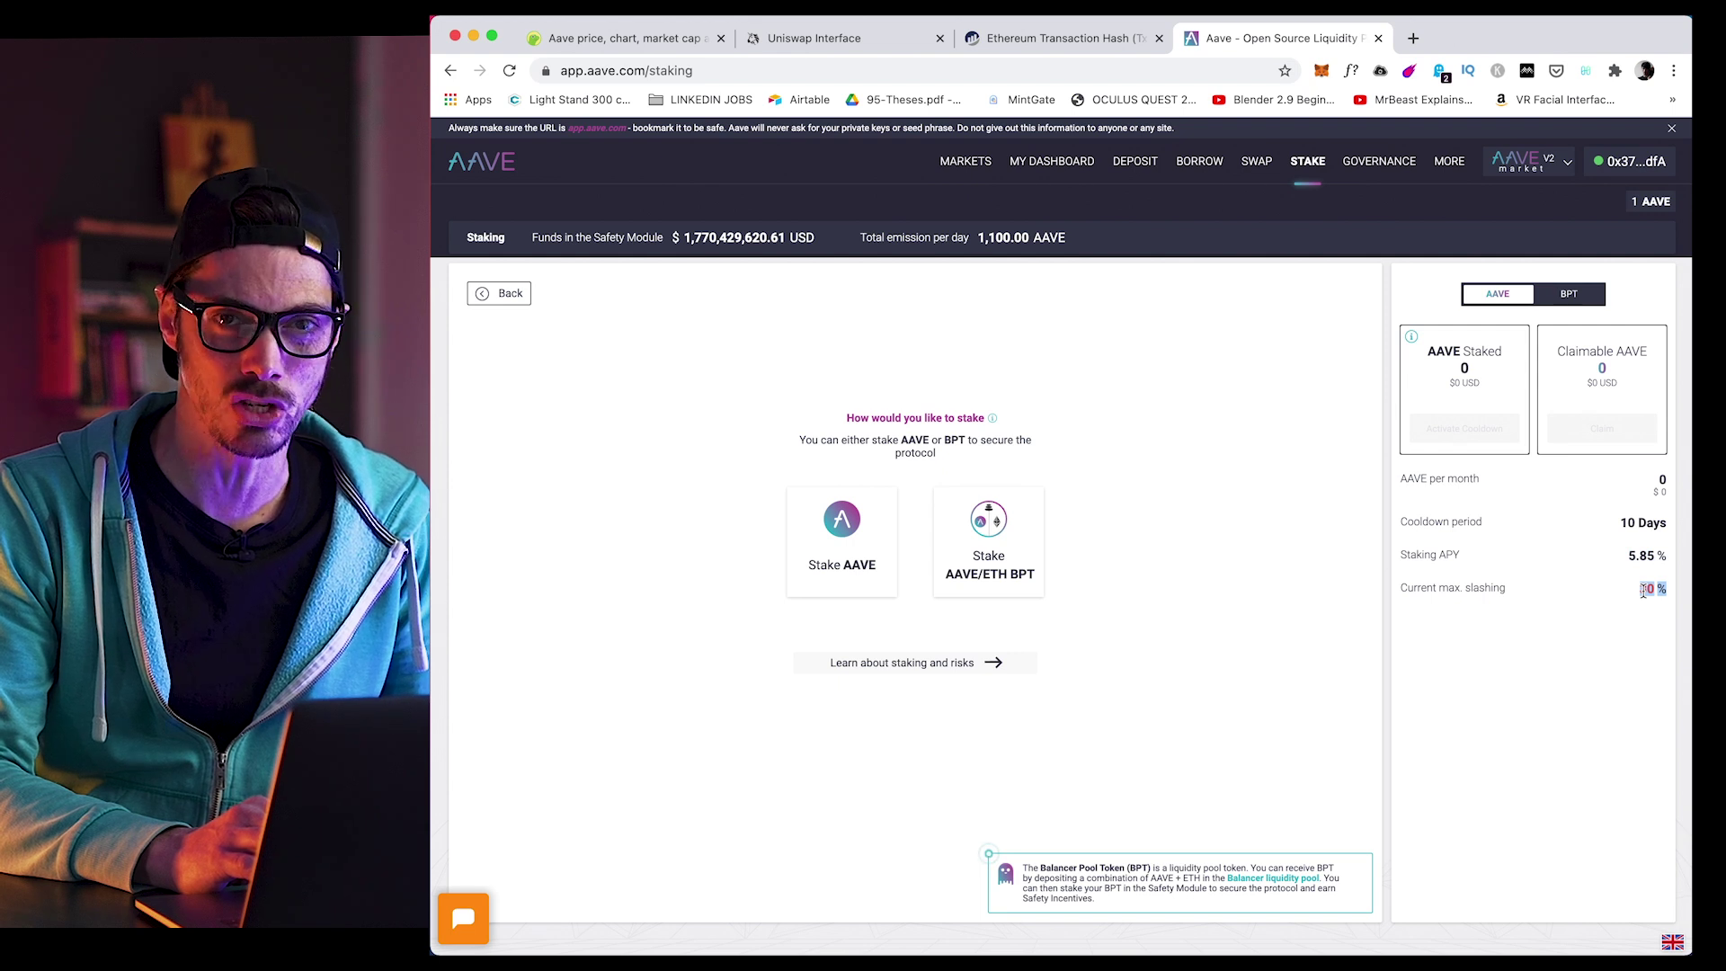
Choose the Stake AAVE card, fill in the MAX amount of 1 AAVE and submit it.
{"action": "left_click", "coordinate": [1210, 628]}
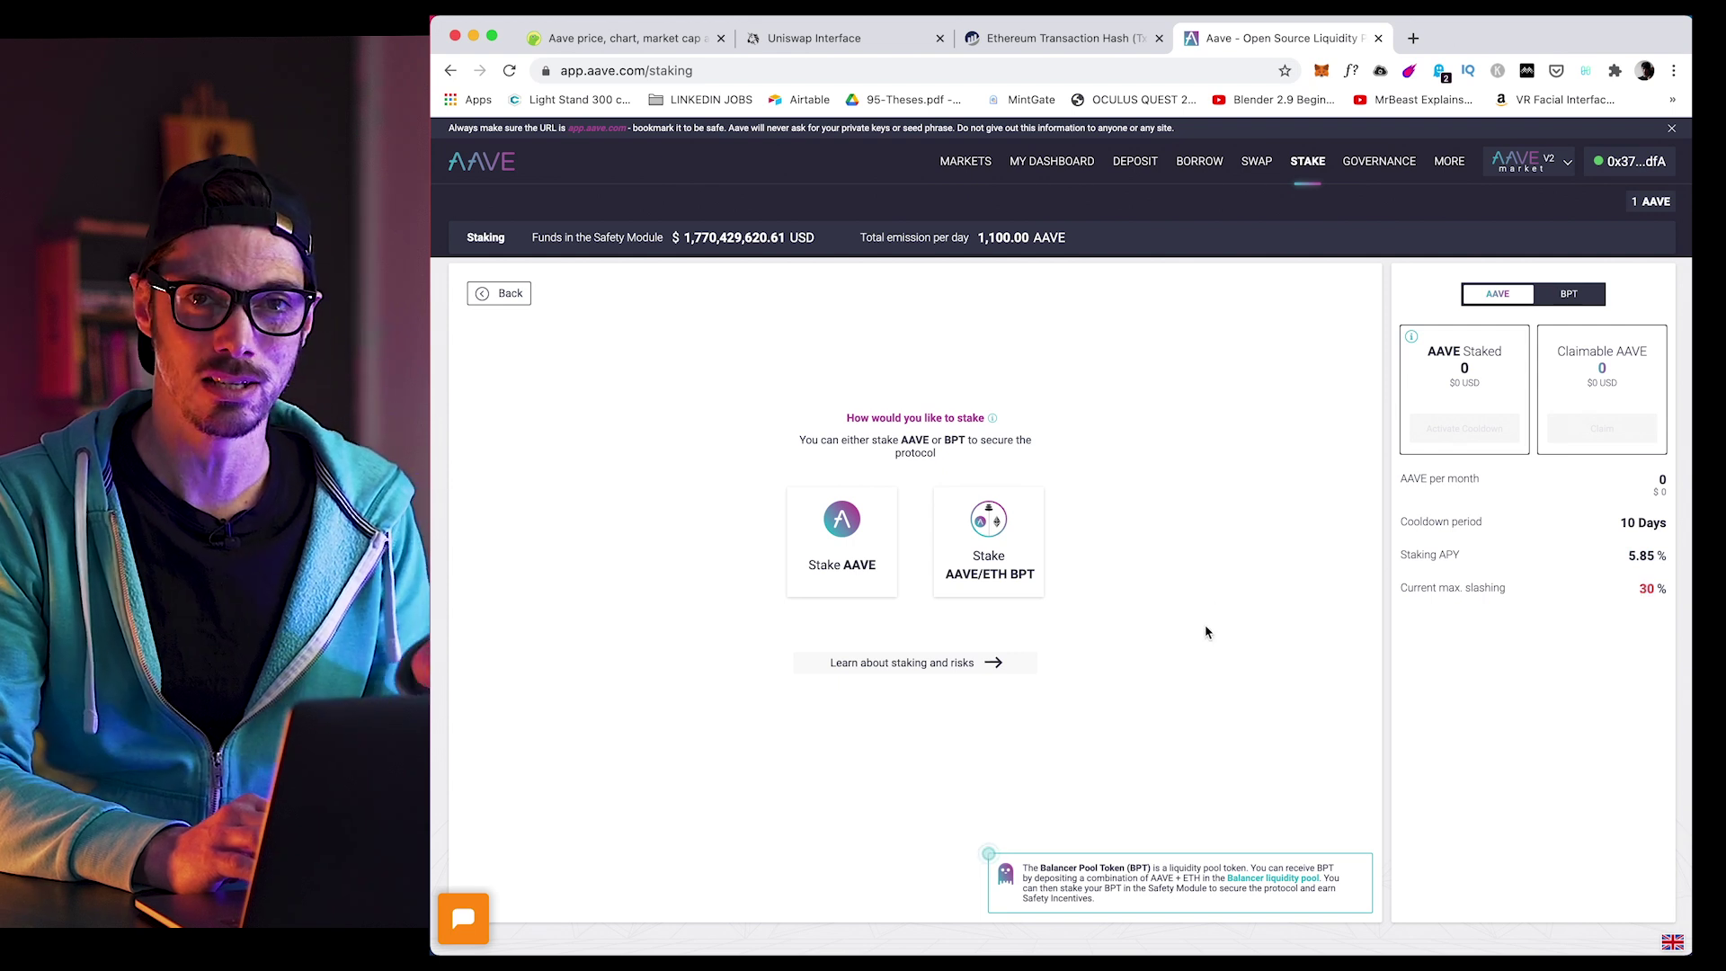
{"action": "left_click", "coordinate": [857, 559]}
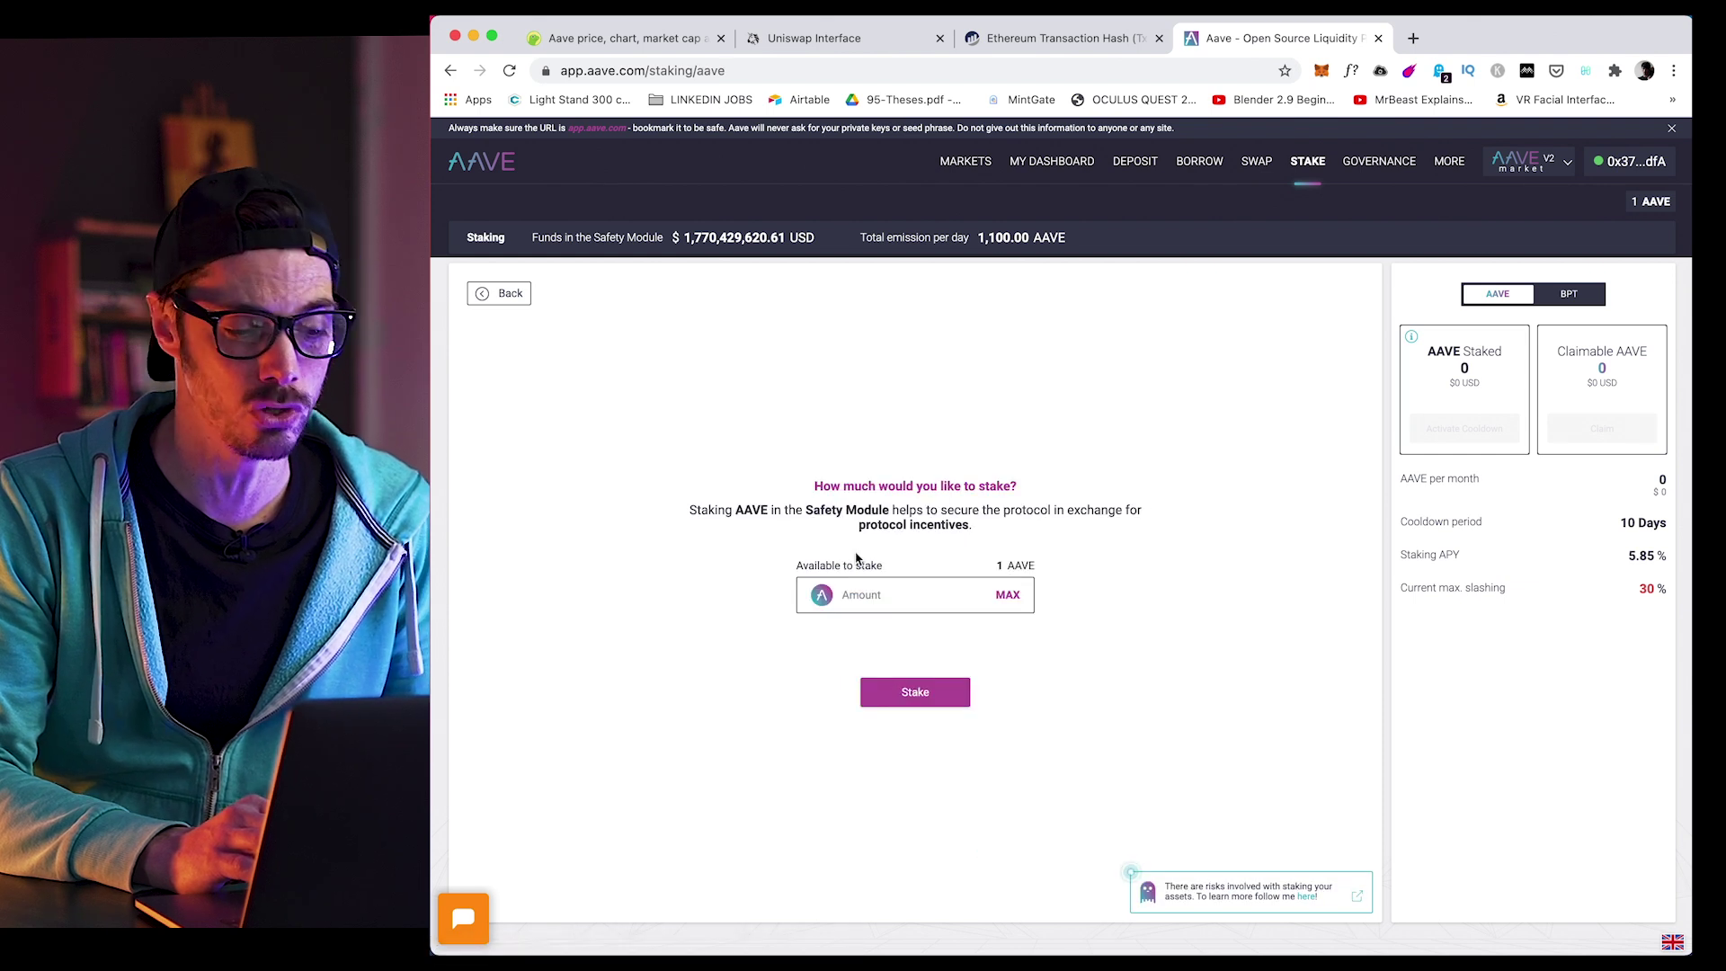
{"action": "left_click", "coordinate": [1004, 595]}
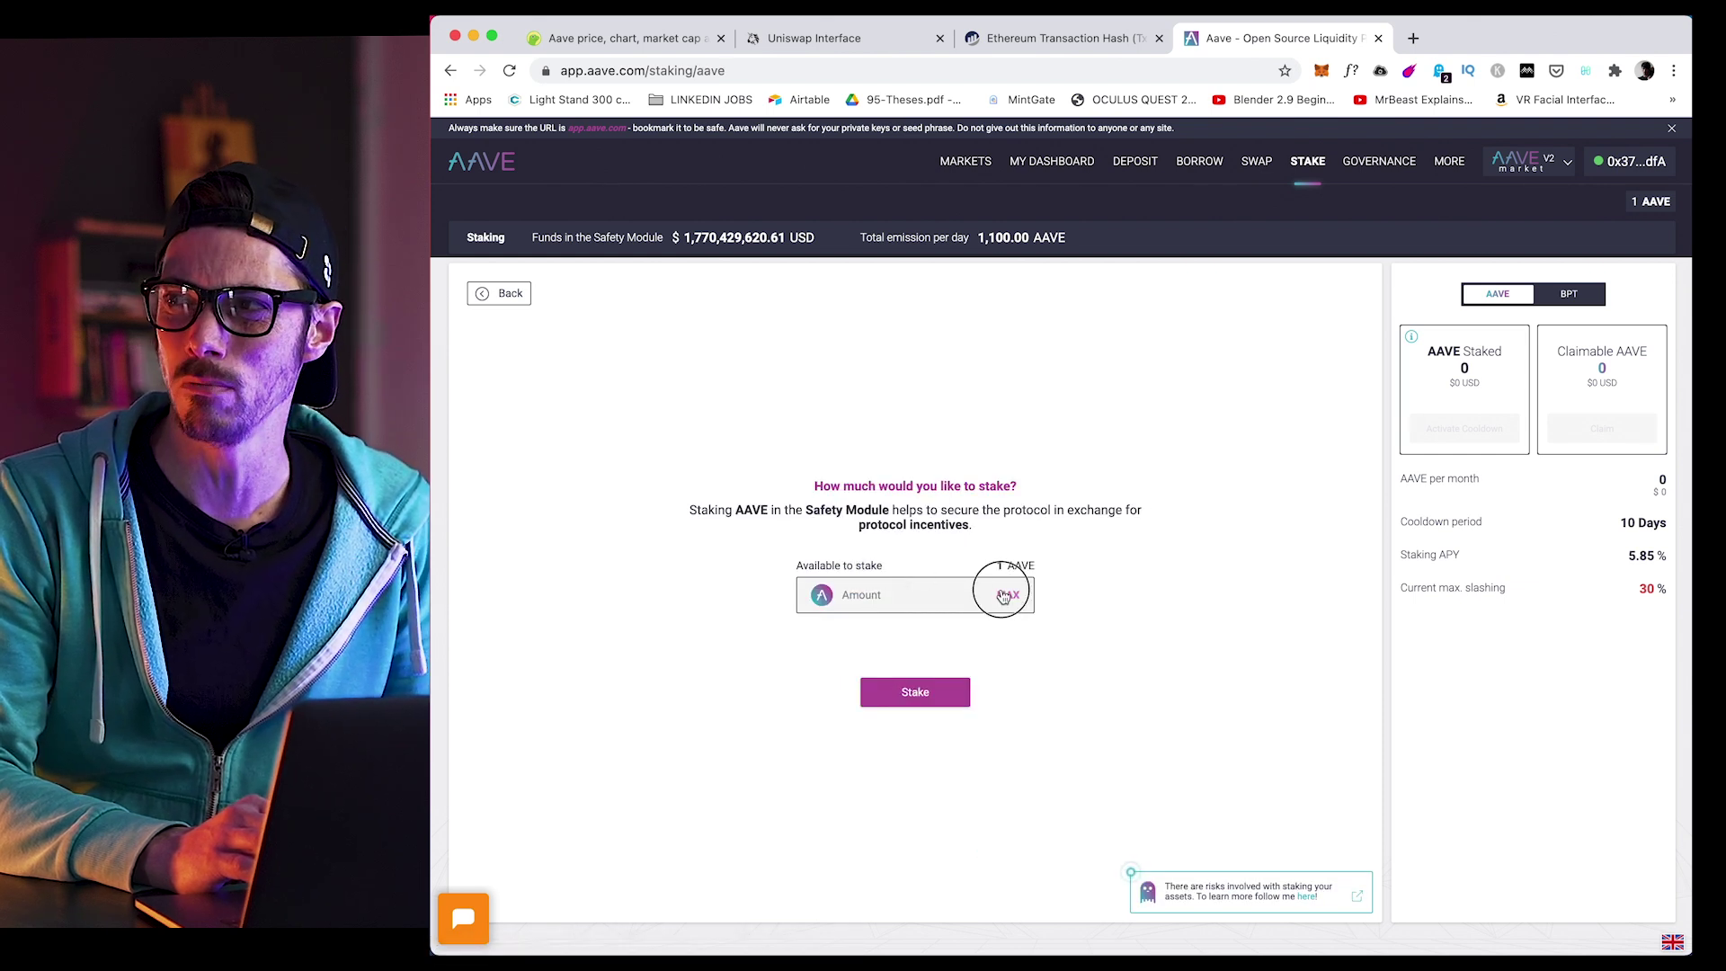
{"action": "left_click", "coordinate": [915, 694]}
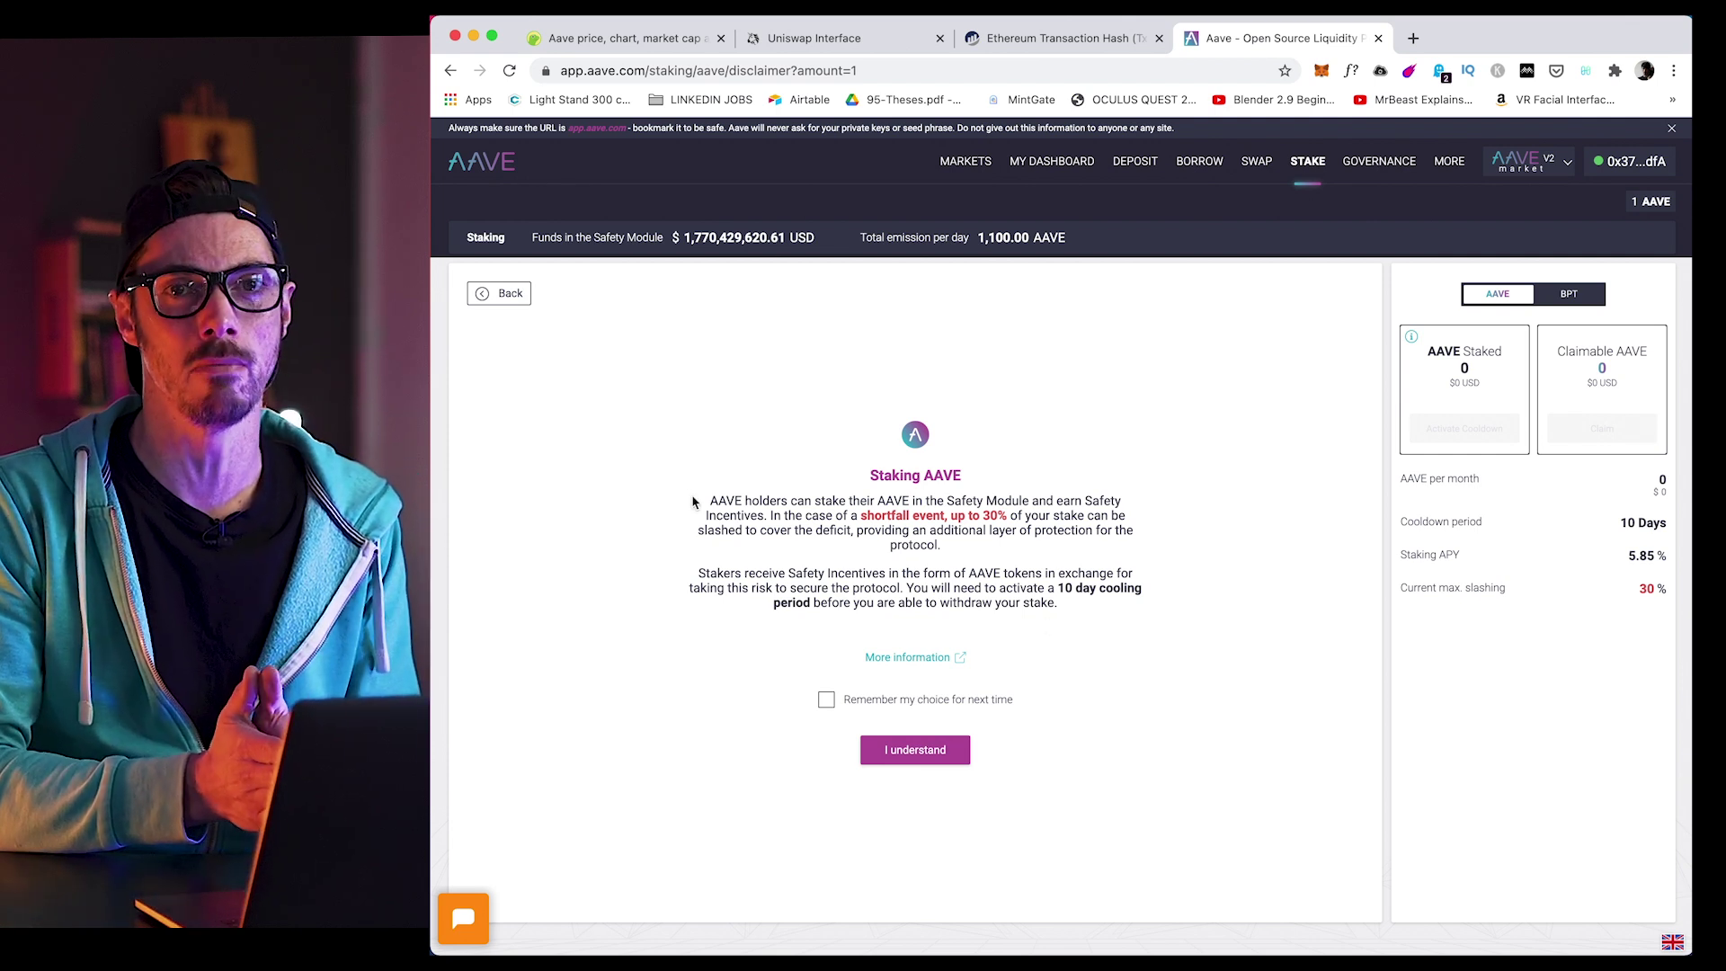
Highlight the staking risk explanation (up to 30% slashing) and accept it with I understand.
{"action": "left_click_drag", "start_coordinate": [709, 502], "coordinate": [1057, 624]}
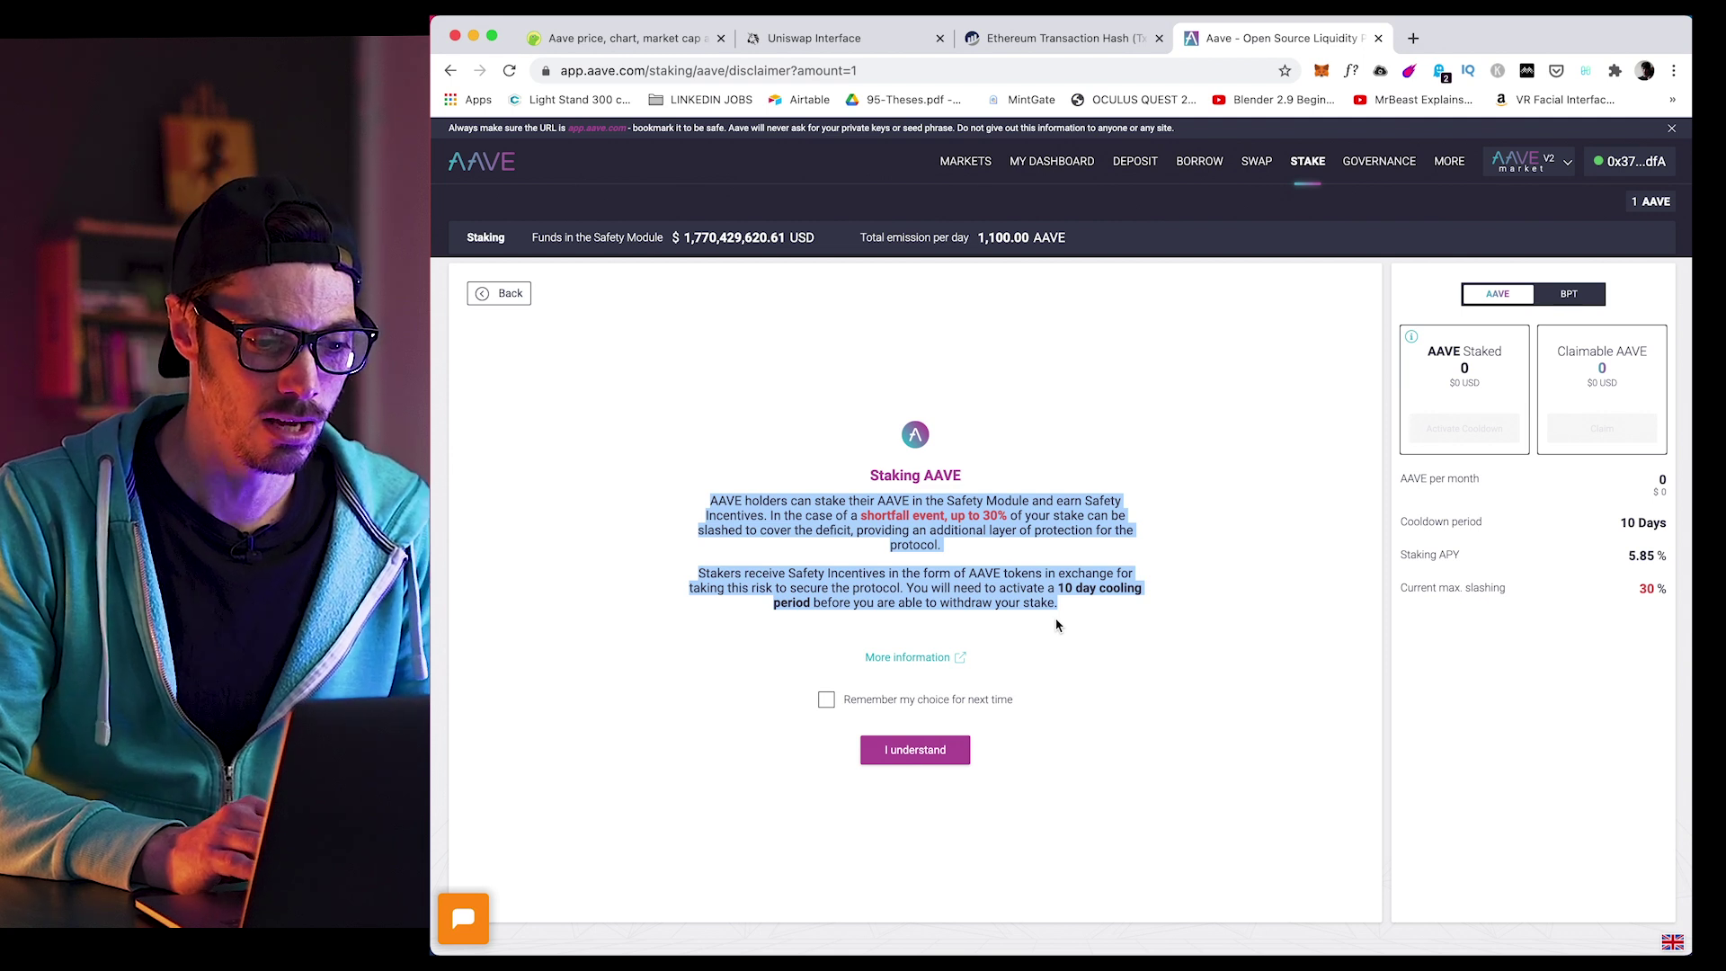
{"action": "left_click", "coordinate": [915, 753]}
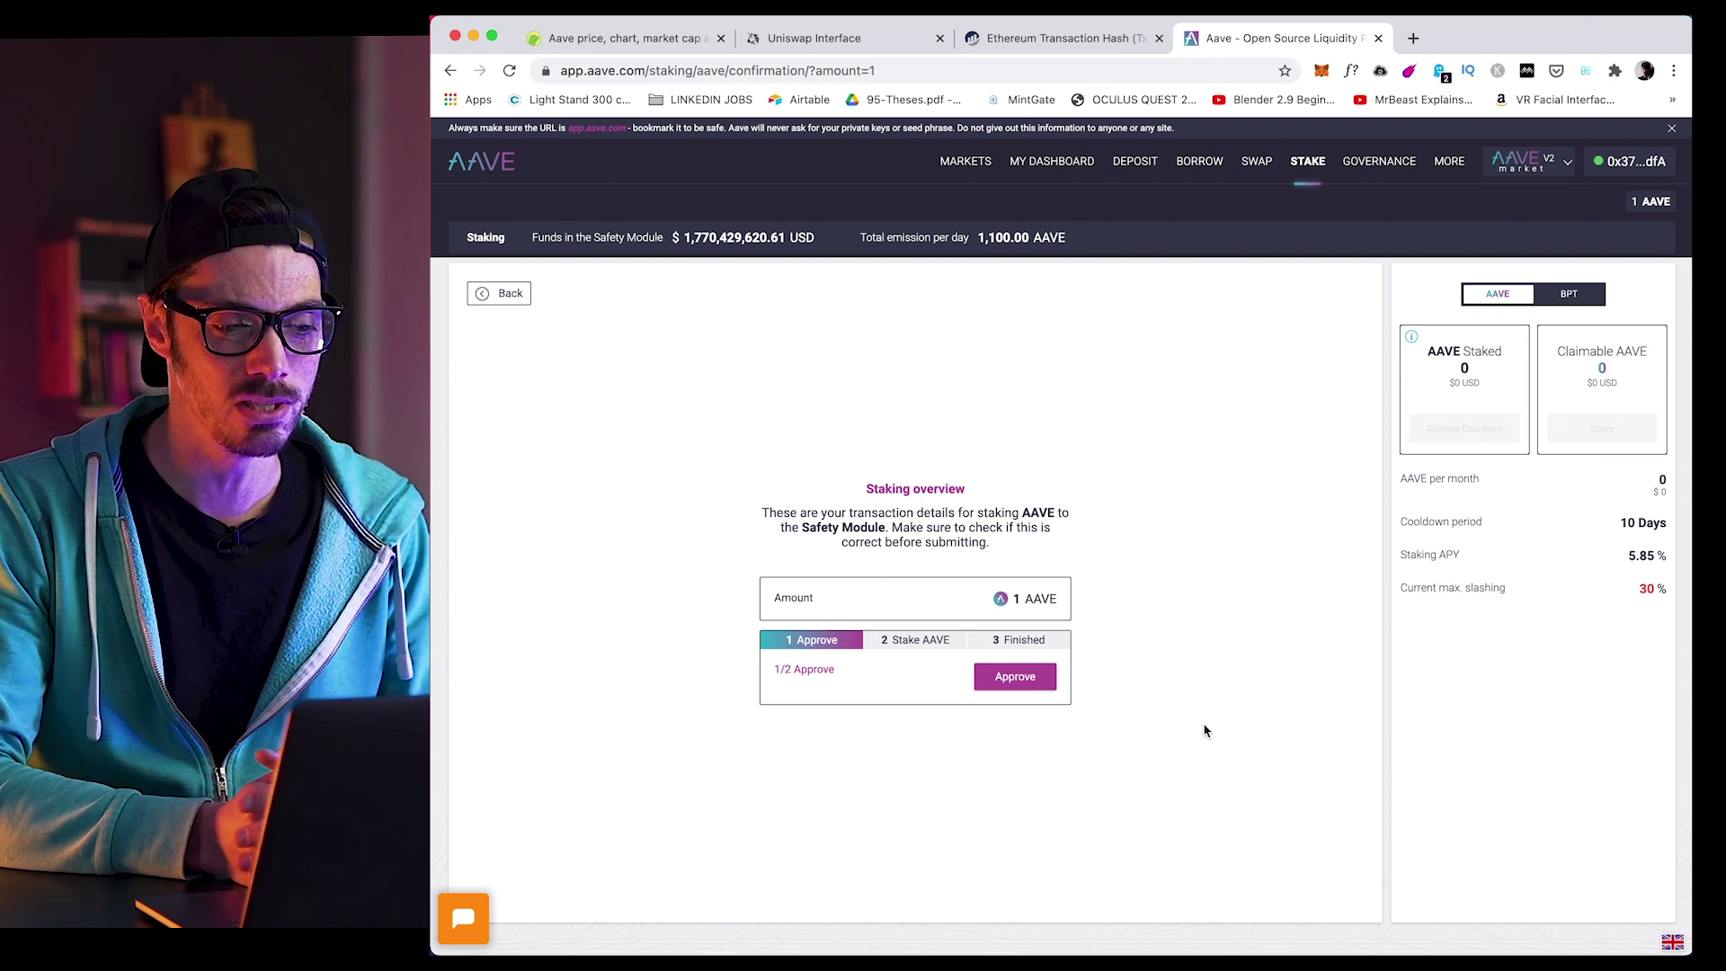
Approve AAVE spending for the Safety Module in MetaMask, then start the Stake AAVE transaction.
{"action": "left_click", "coordinate": [1023, 681]}
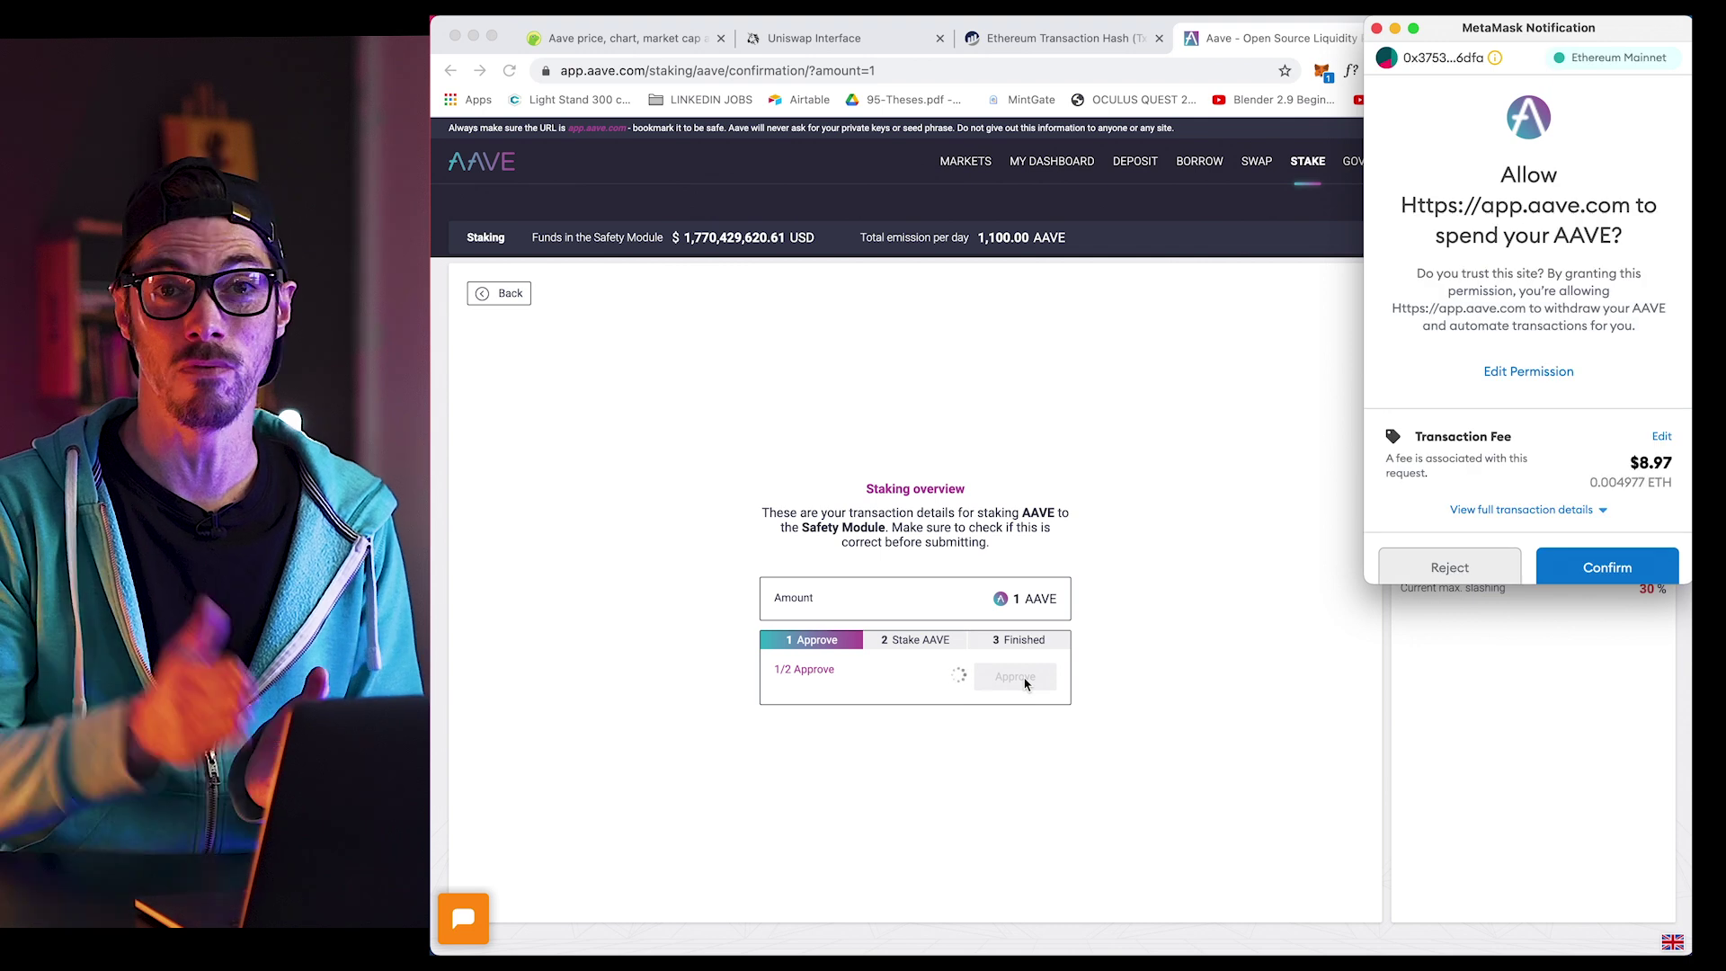
{"action": "left_click", "coordinate": [1607, 574]}
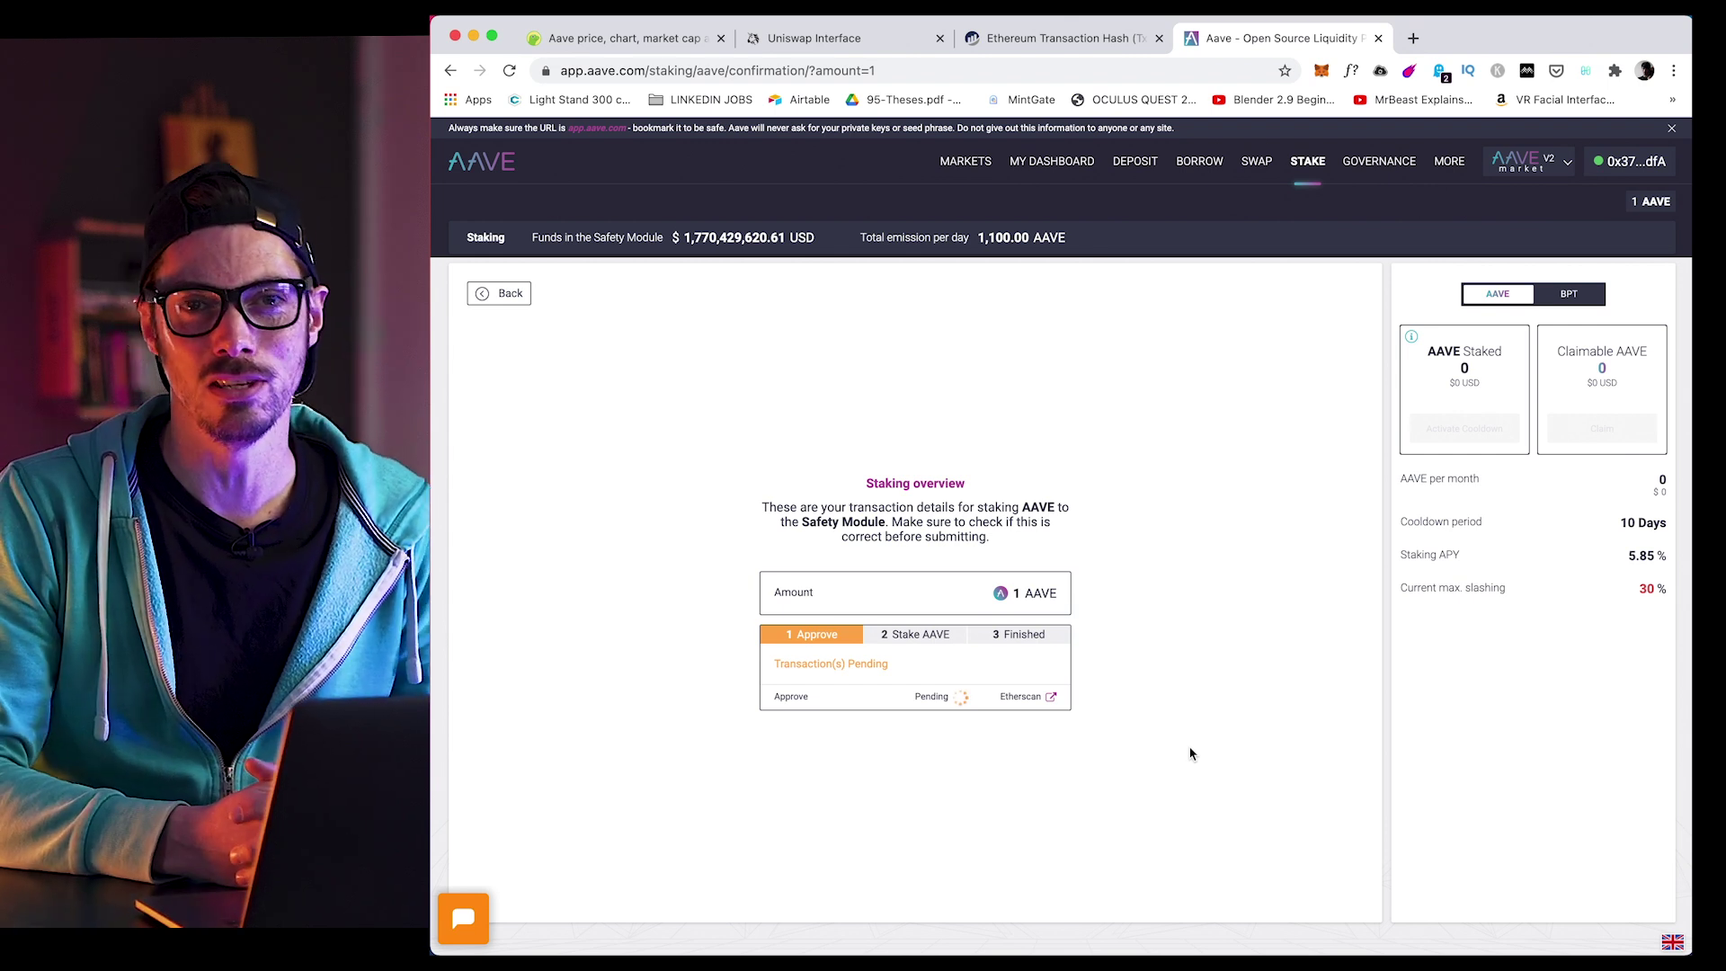
{"action": "left_click", "coordinate": [1016, 663]}
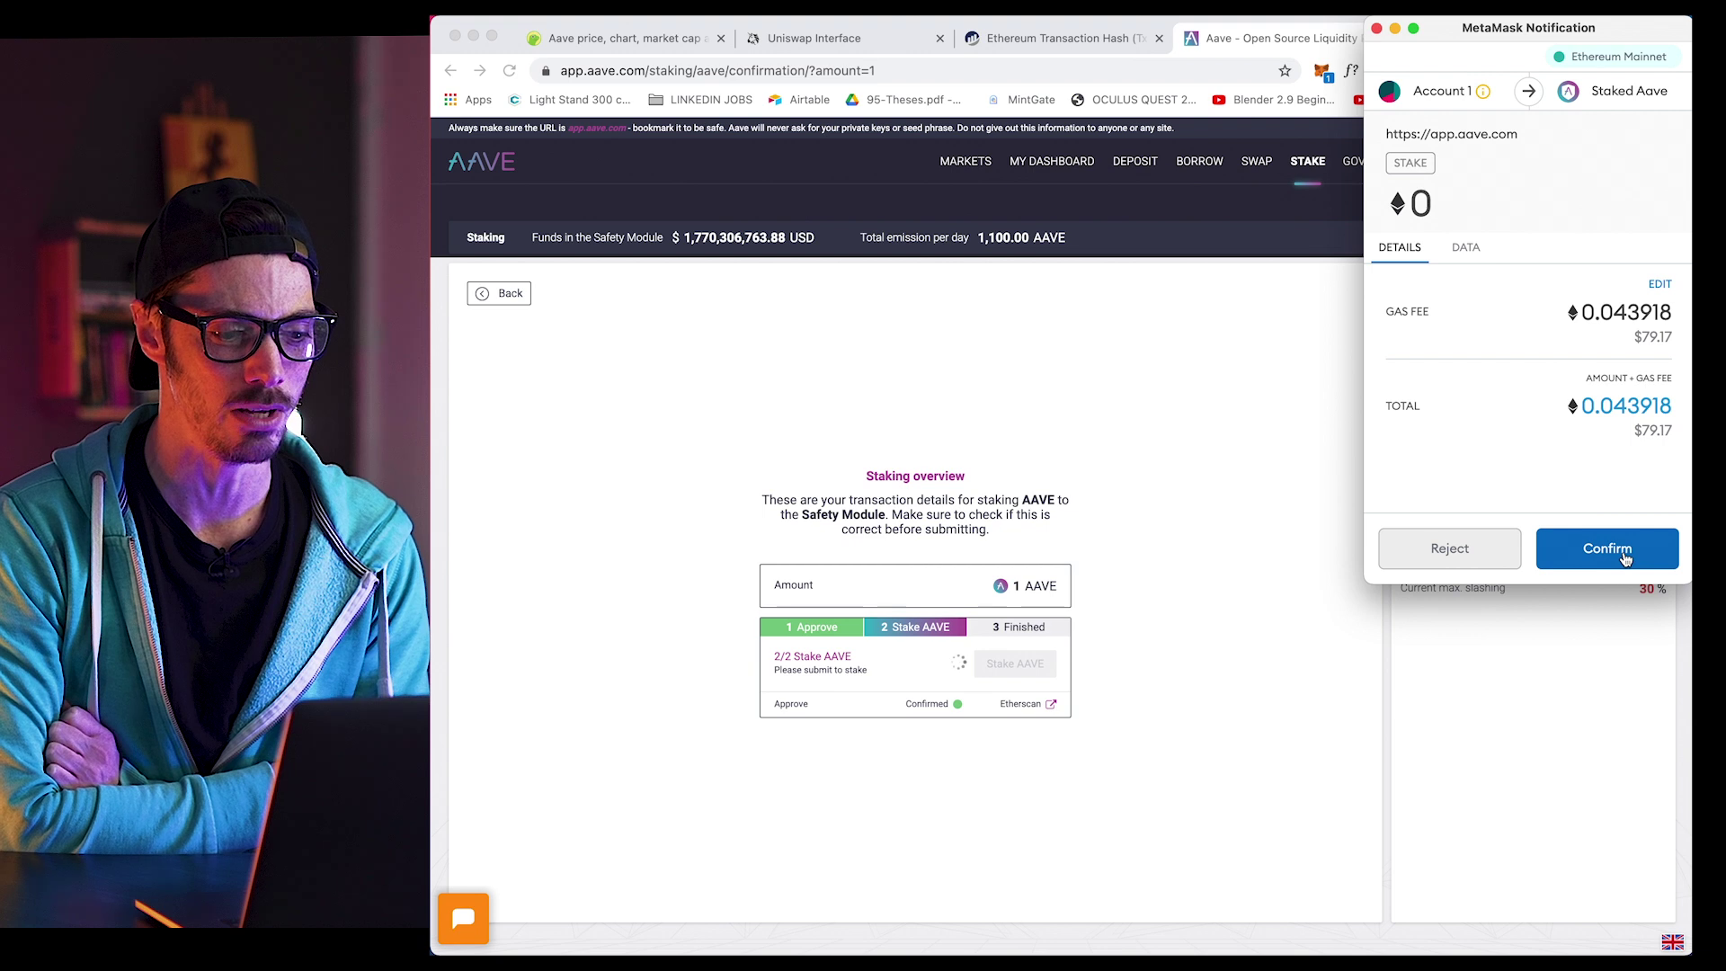
Confirm the Stake AAVE transaction in MetaMask with the 0.043918 ETH gas fee.
{"action": "left_click", "coordinate": [1607, 548]}
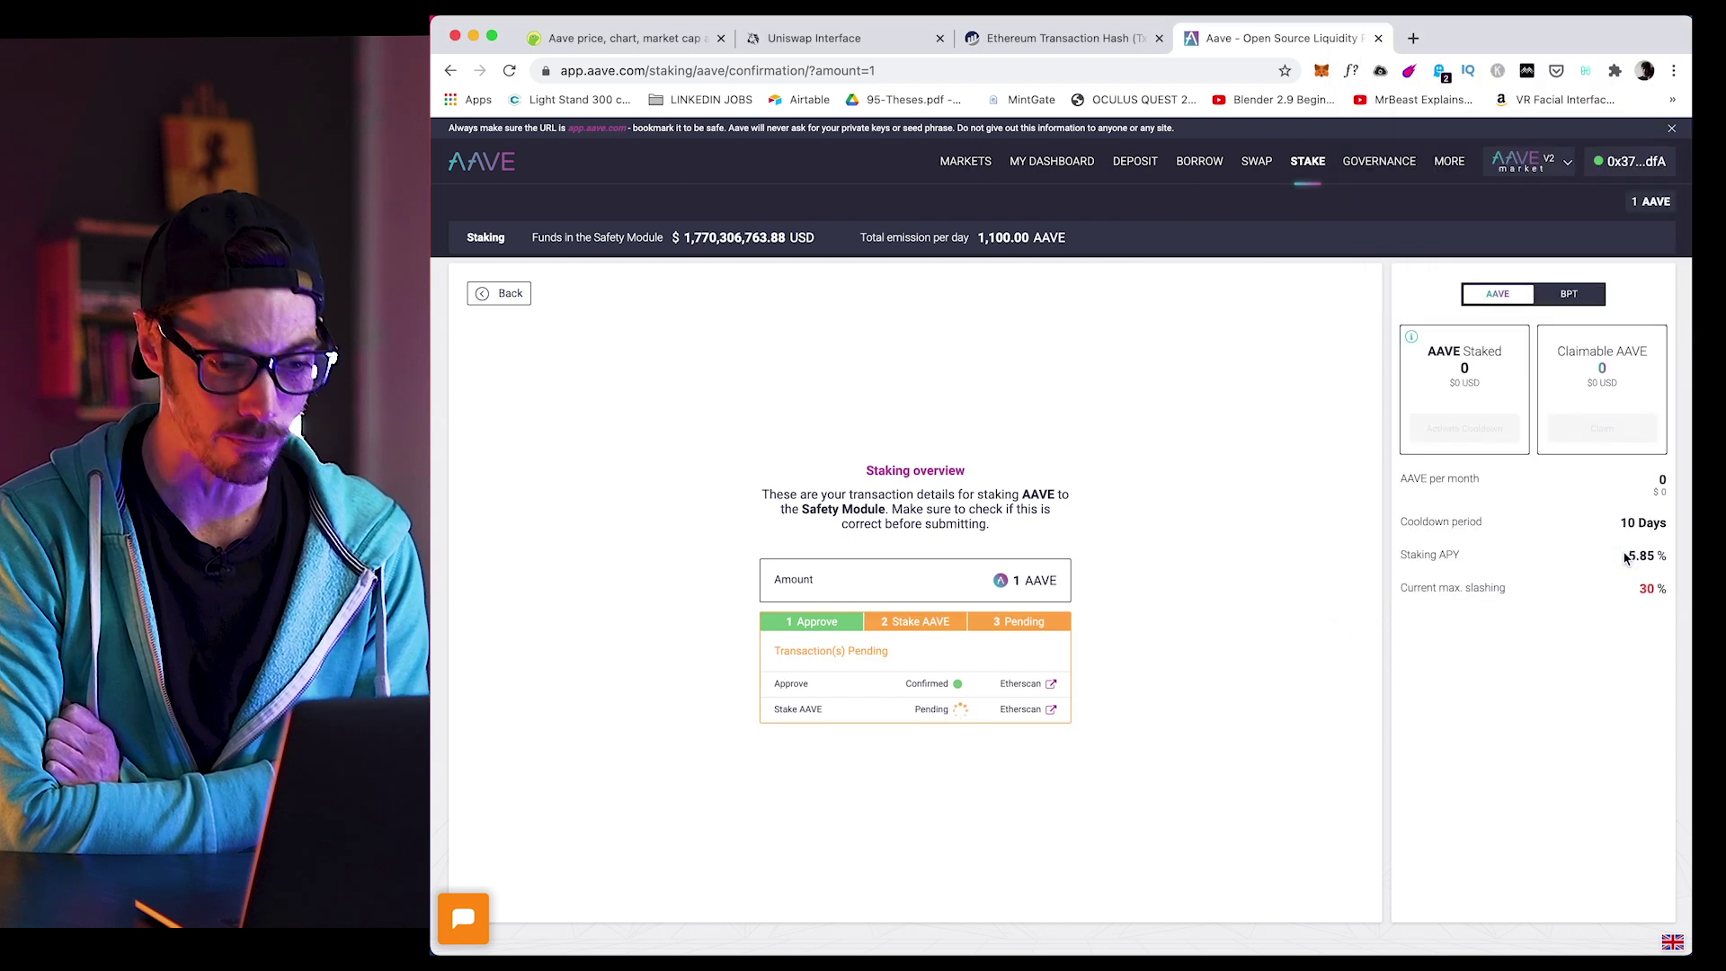